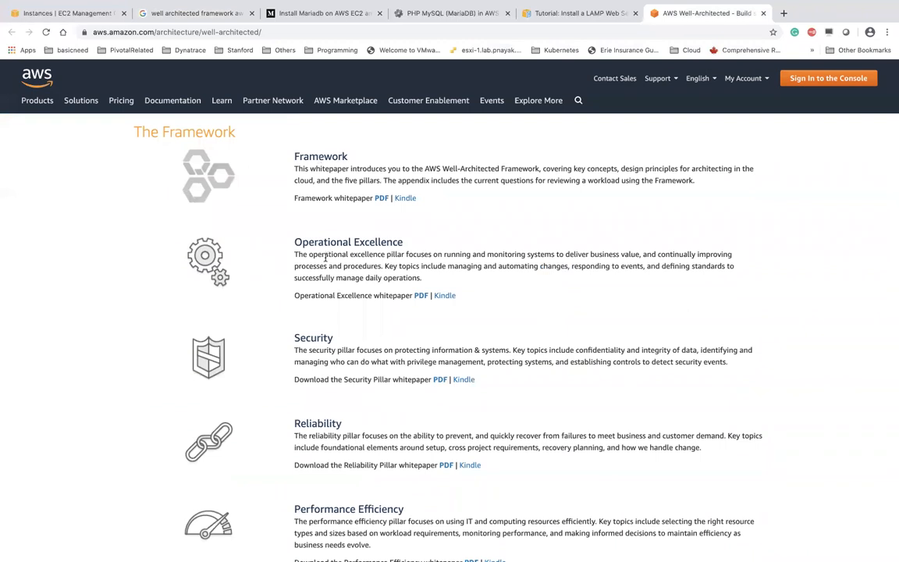
# Scroll to The Framework section and open the Framework whitepaper PDF (July 2019, 85 pages)
pyautogui.scroll(-1, 400, 240)
pyautogui.scroll(-2, 324, 292)
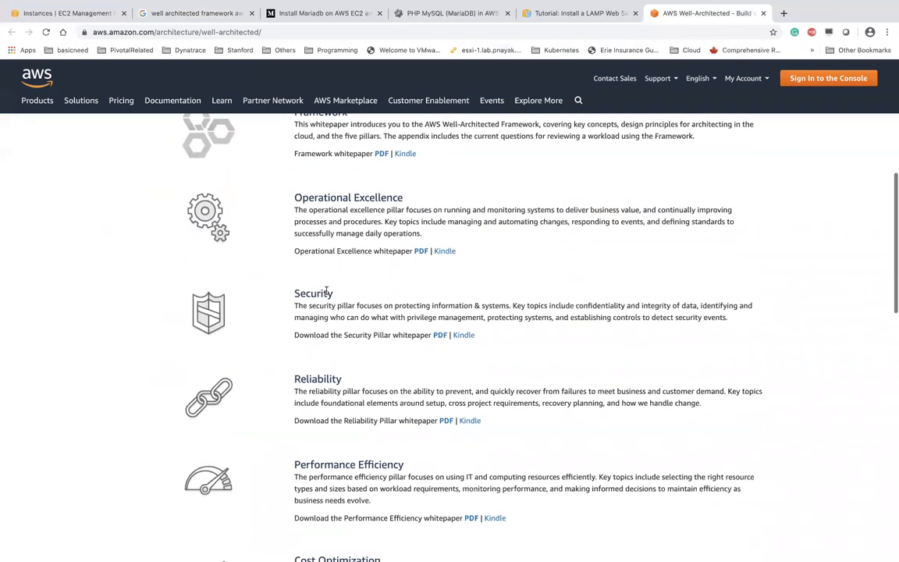
pyautogui.scroll(-2, 324, 292)
pyautogui.scroll(-2, 325, 330)
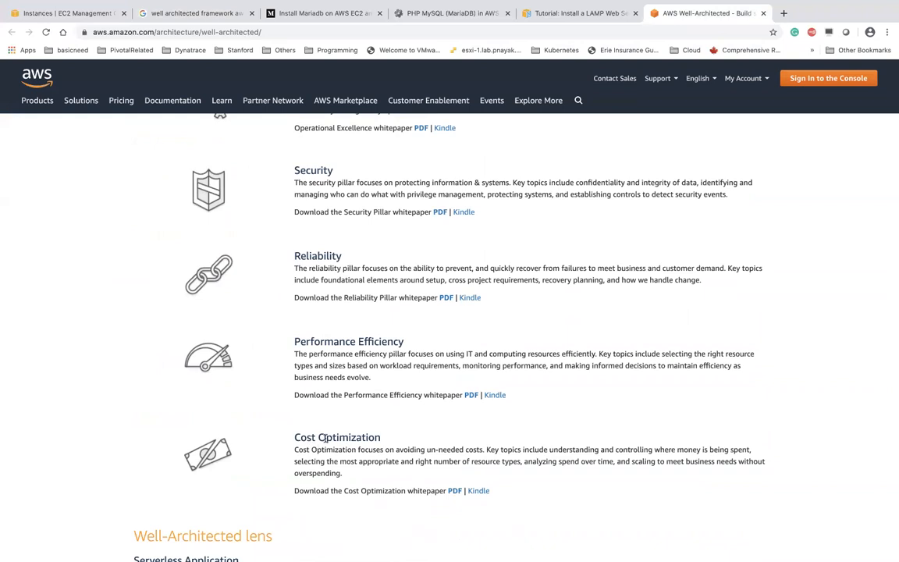
pyautogui.scroll(5, 325, 438)
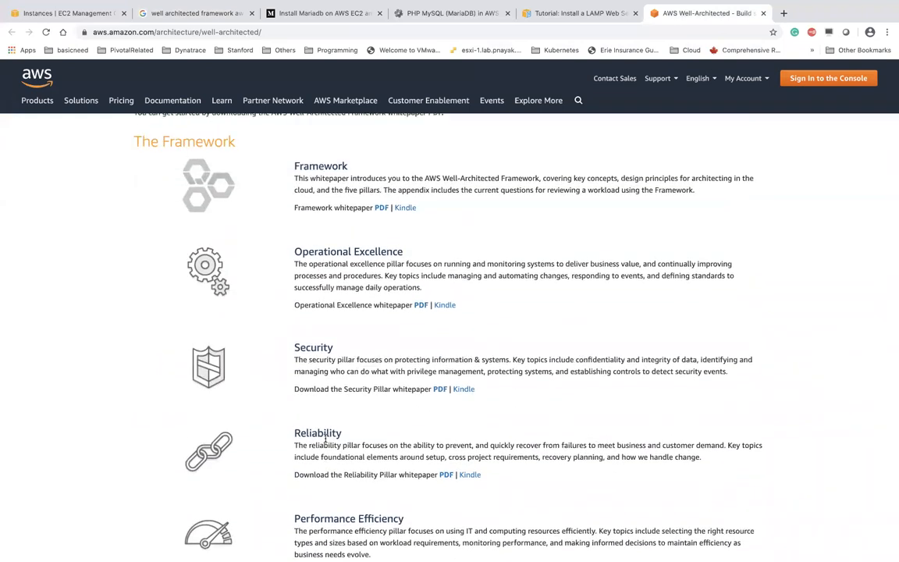
pyautogui.scroll(-1, 326, 439)
pyautogui.scroll(4, 327, 439)
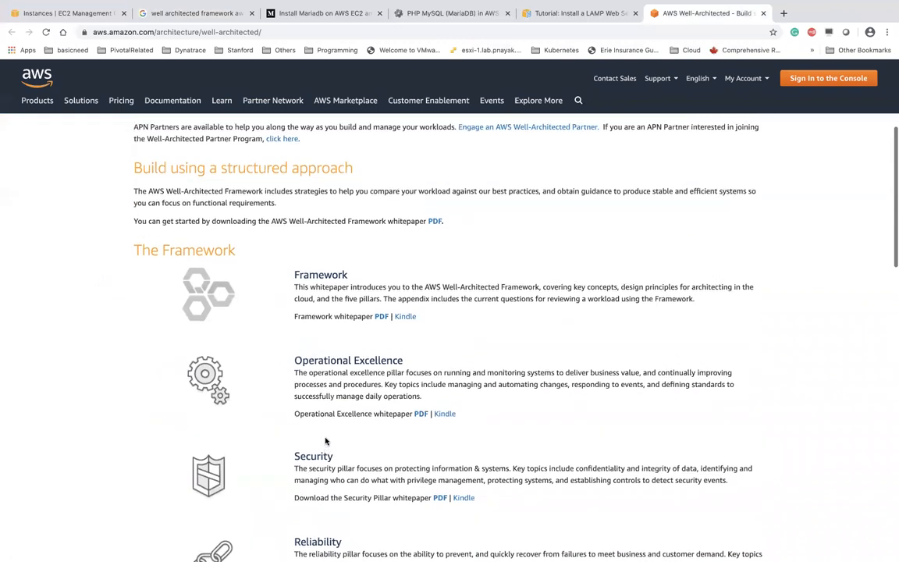
pyautogui.click(379, 316)
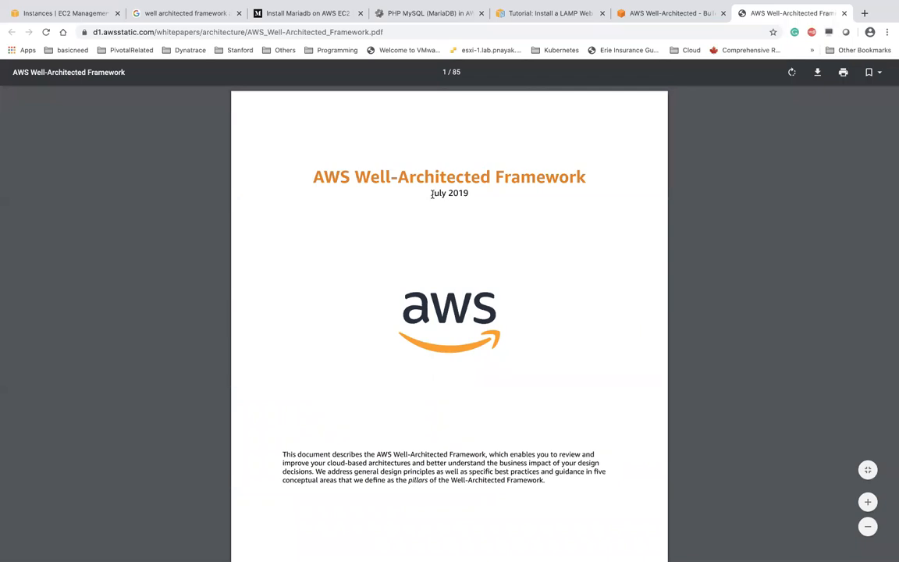
# Scroll the whitepaper to Table 1 on page 5 and highlight the Security pillar
pyautogui.moveTo(428, 194); pyautogui.dragTo(469, 194)
pyautogui.scroll(-4, 477, 278)
pyautogui.scroll(-8, 478, 278)
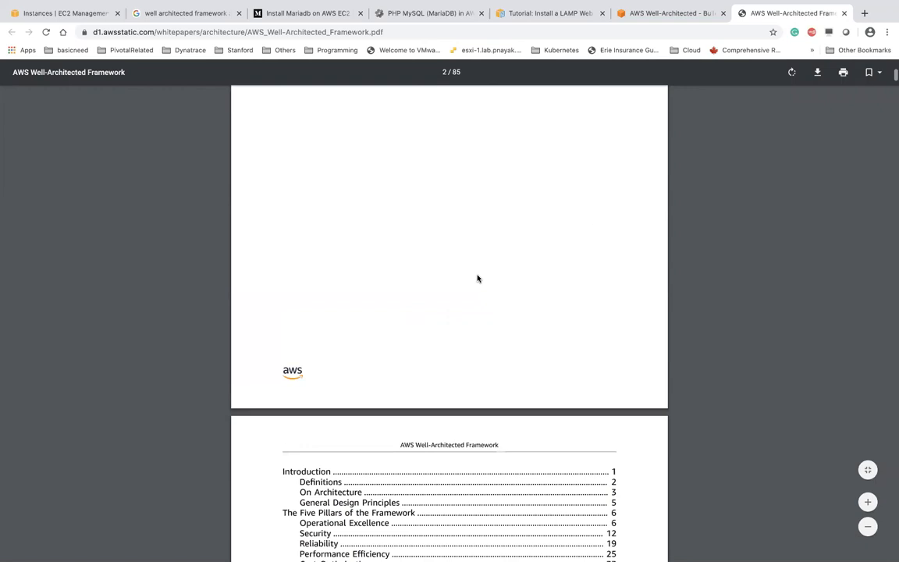
pyautogui.scroll(-5, 478, 278)
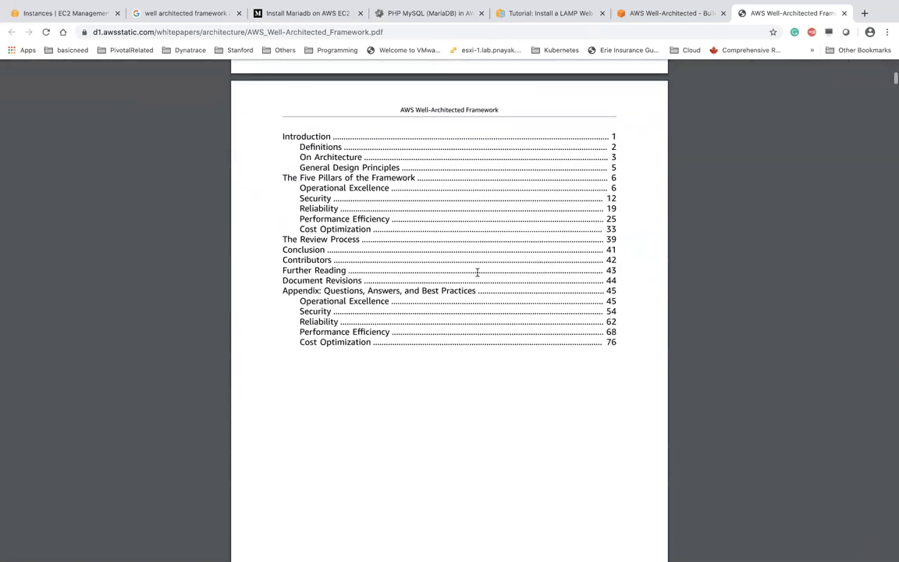
pyautogui.scroll(-8, 478, 272)
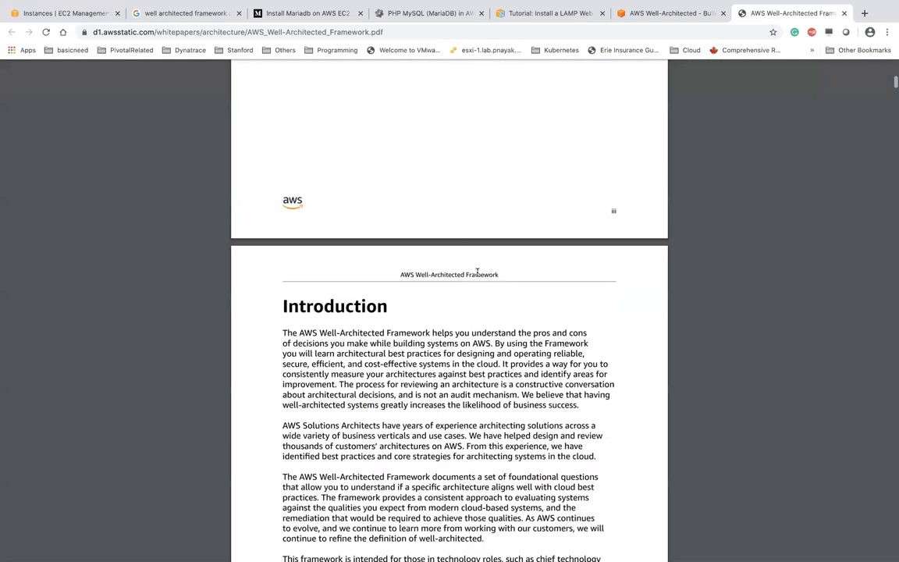
pyautogui.scroll(-5, 477, 270)
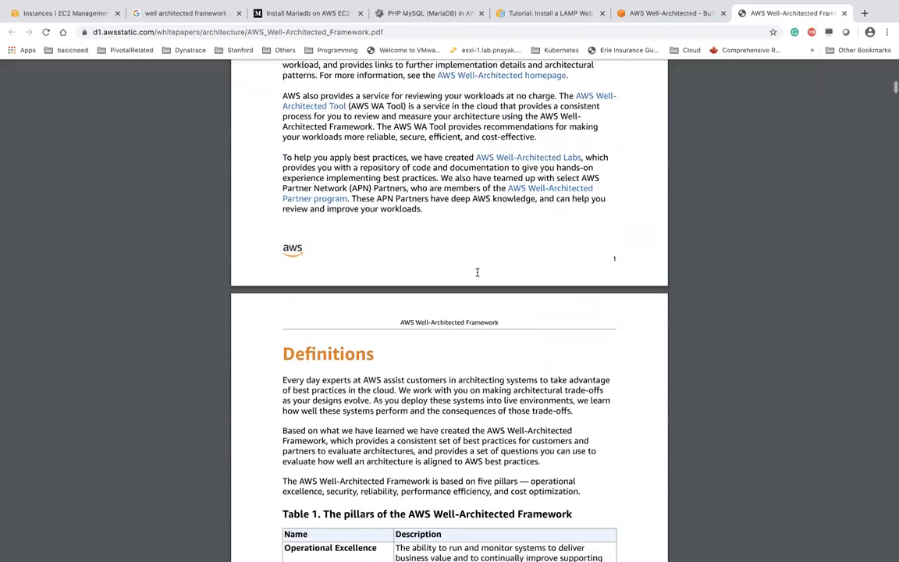
pyautogui.scroll(-6, 456, 354)
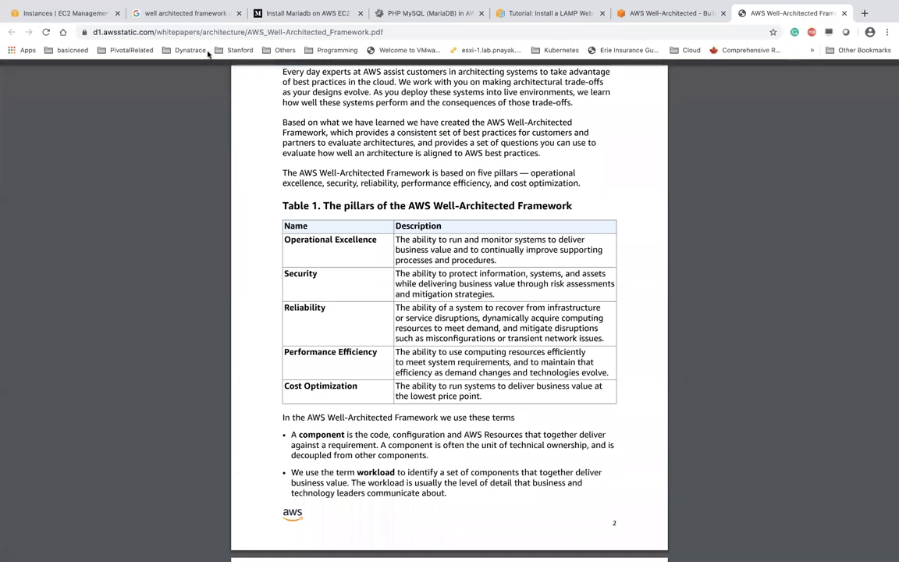
pyautogui.moveTo(284, 274); pyautogui.dragTo(315, 275)
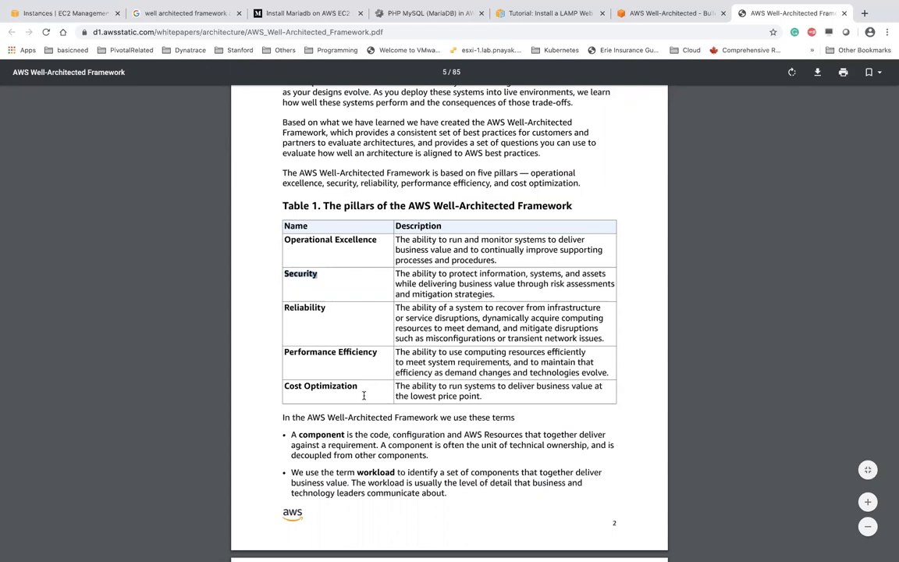
# Look over the Google results for 'well architected framework aws'
pyautogui.click(178, 13)
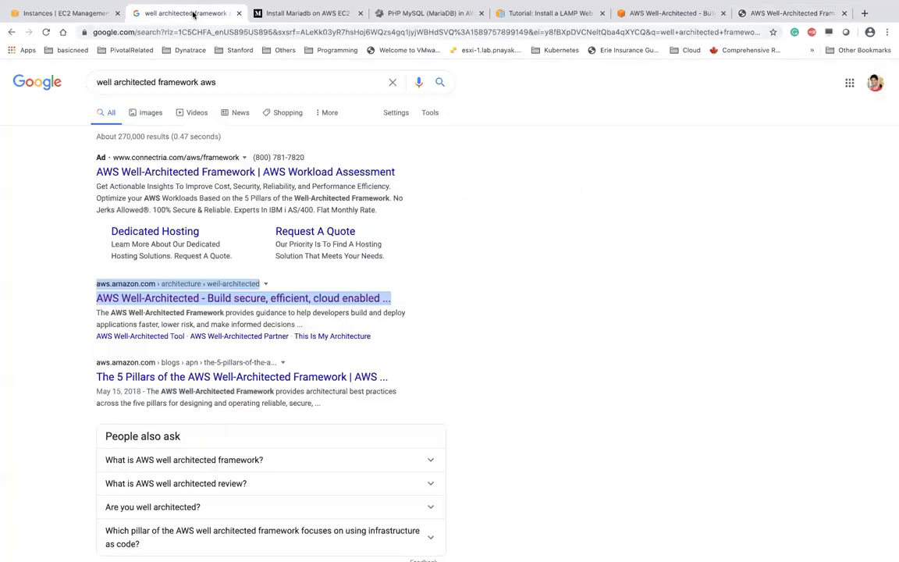
pyautogui.scroll(-2, 511, 335)
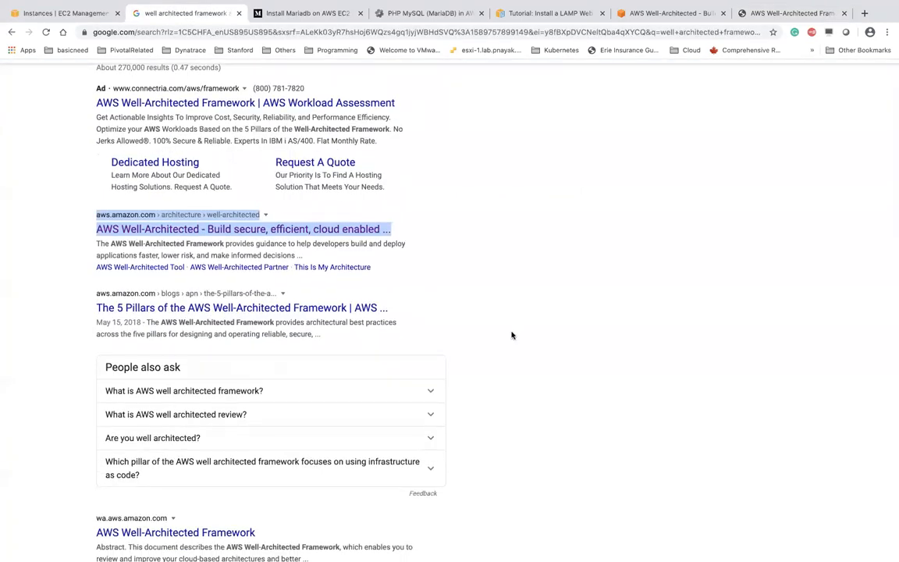
pyautogui.scroll(-1, 512, 335)
pyautogui.scroll(2, 511, 334)
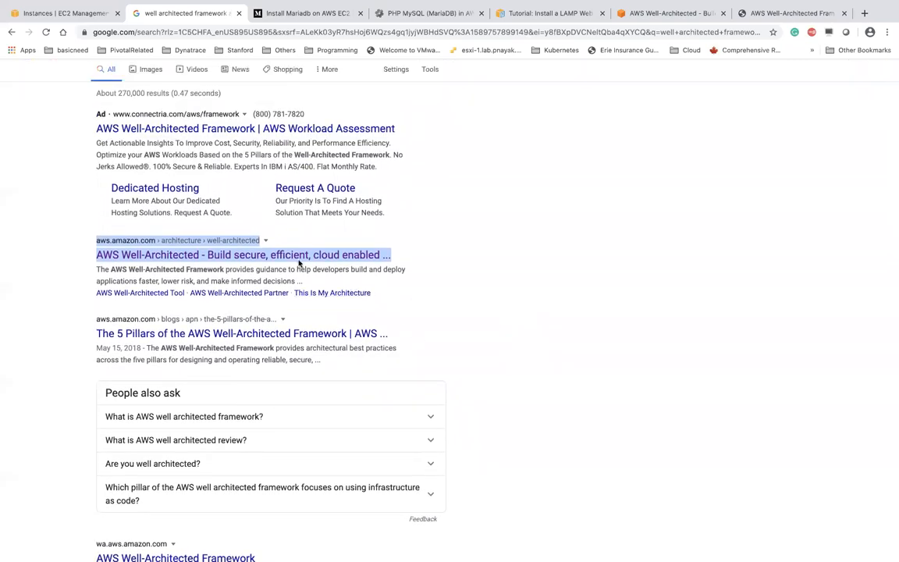
pyautogui.scroll(1, 341, 242)
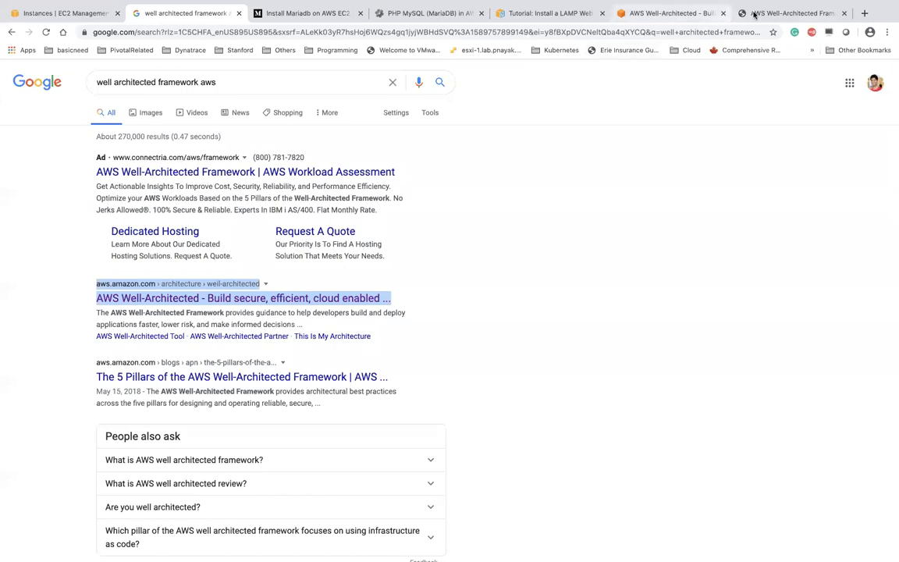
# Return to The Framework section of the AWS Well-Architected page, with its per-pillar whitepaper links
pyautogui.click(788, 14)
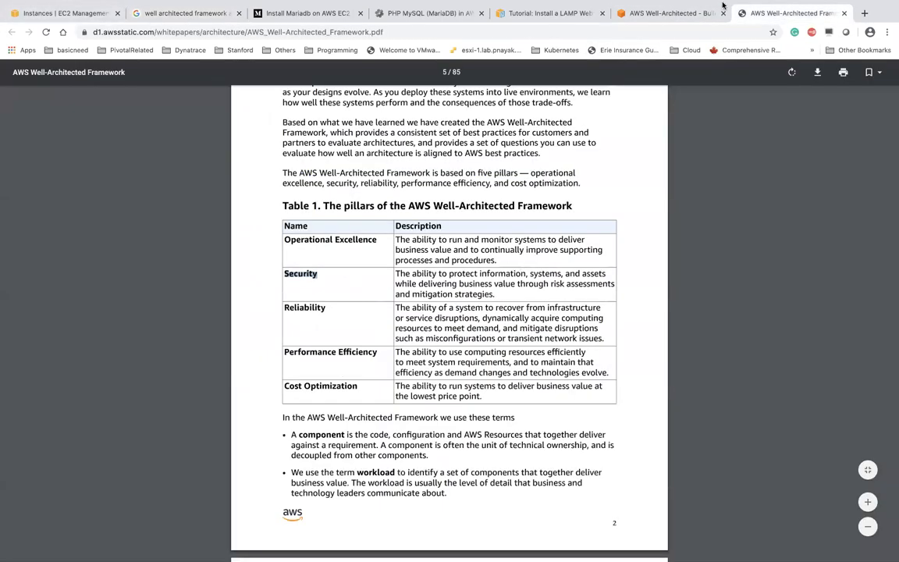
pyautogui.click(628, 15)
pyautogui.scroll(-2, 468, 273)
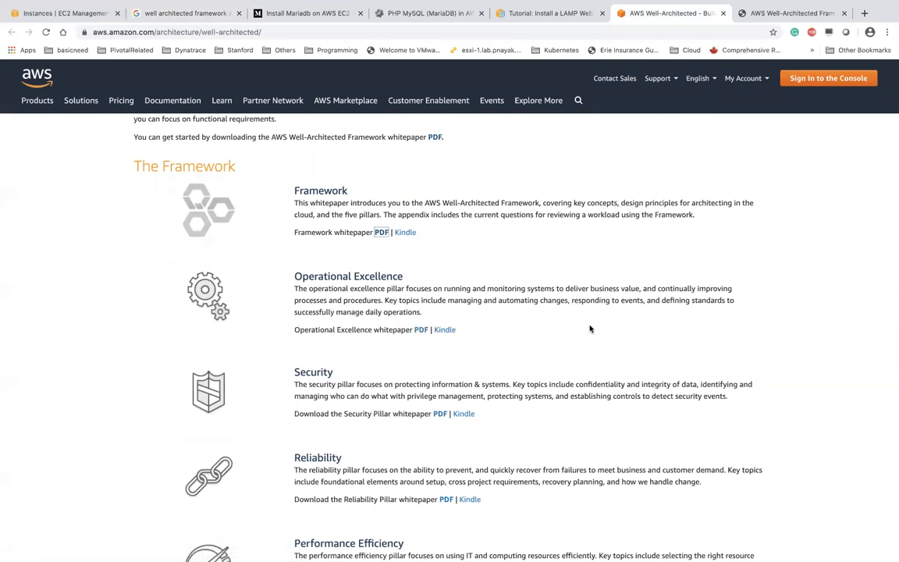
# Read through all five pillar descriptions on the Well-Architected page, then show the macOS desktops overview
pyautogui.scroll(-2, 590, 328)
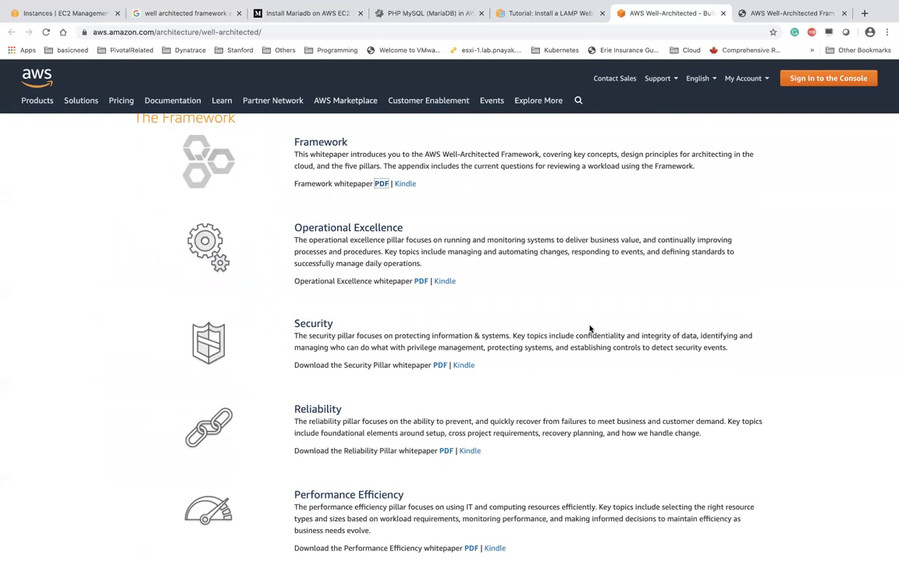
pyautogui.scroll(-1, 563, 322)
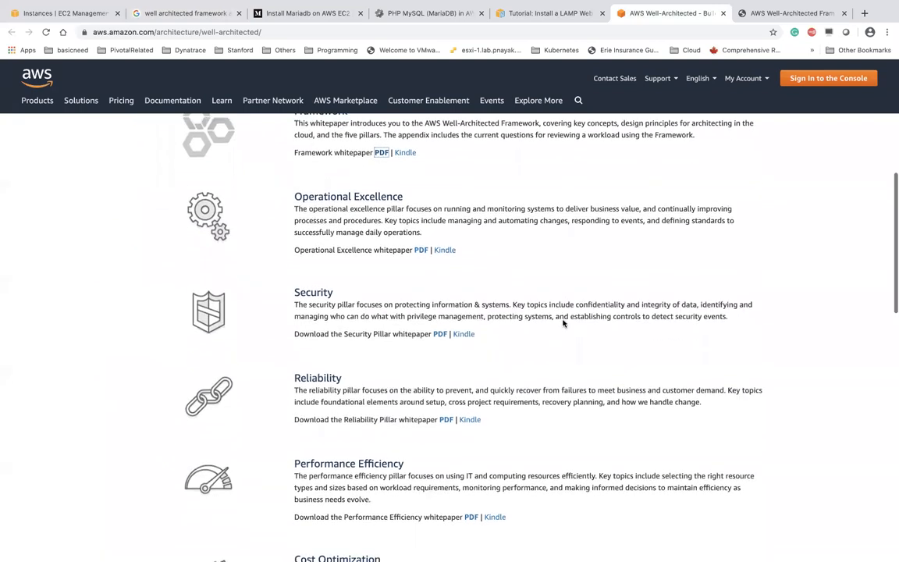
pyautogui.scroll(2, 563, 321)
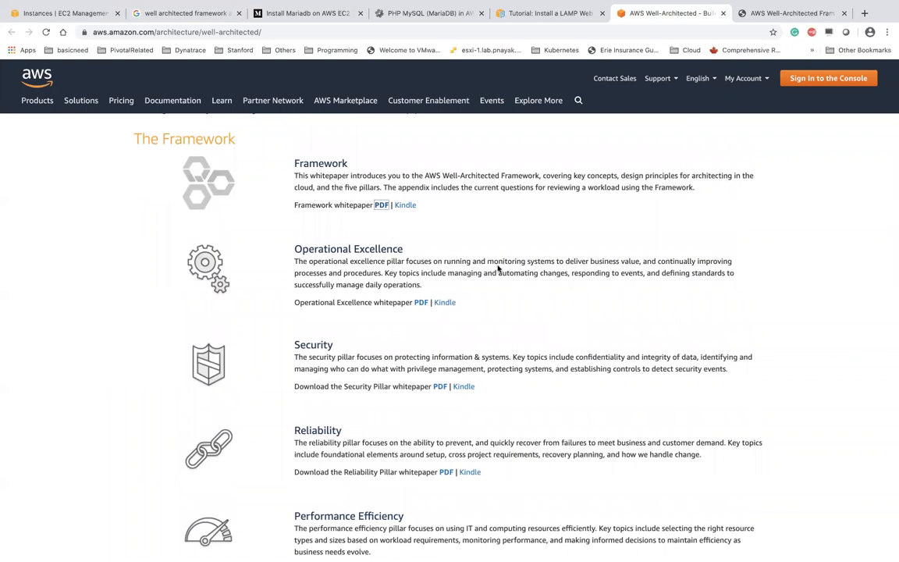
pyautogui.scroll(-1, 498, 268)
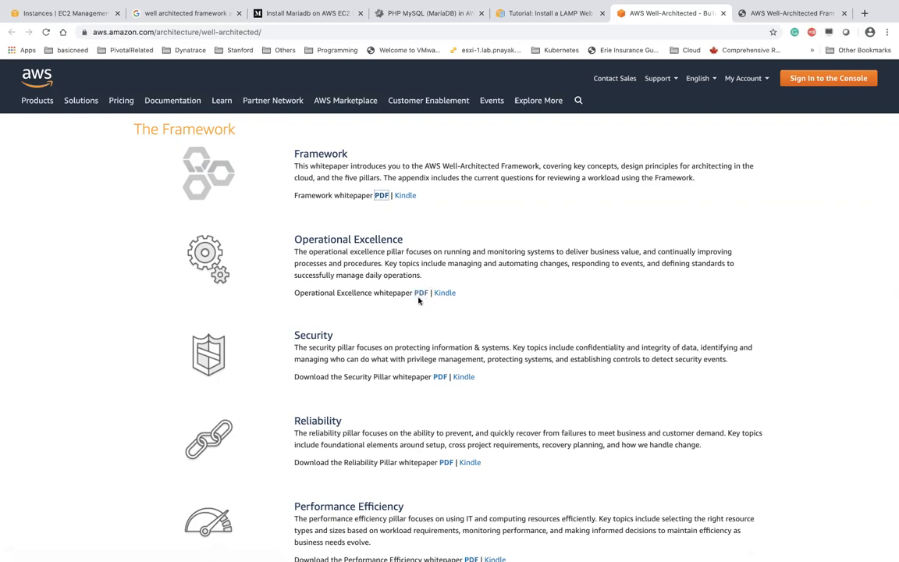
pyautogui.scroll(-1, 401, 327)
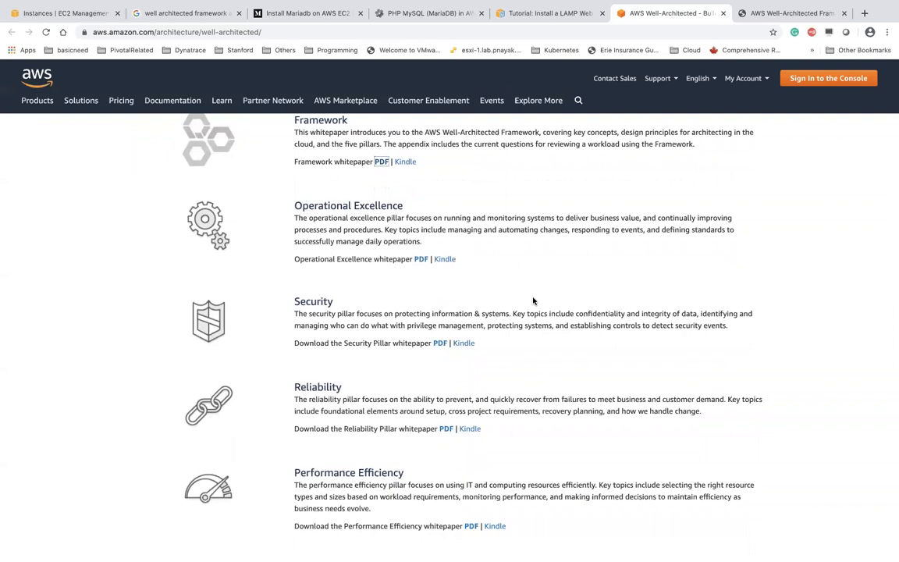
pyautogui.scroll(-2, 533, 301)
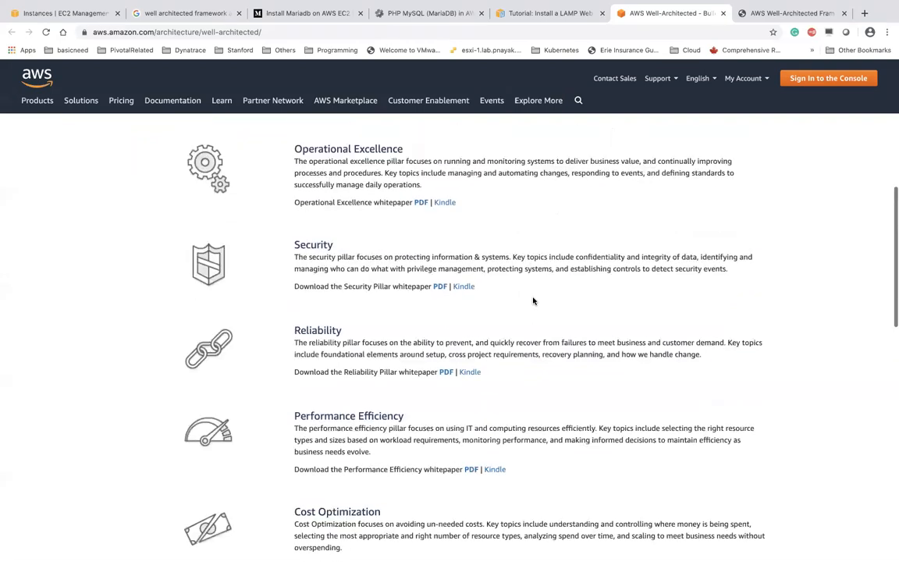
pyautogui.scroll(-1, 396, 351)
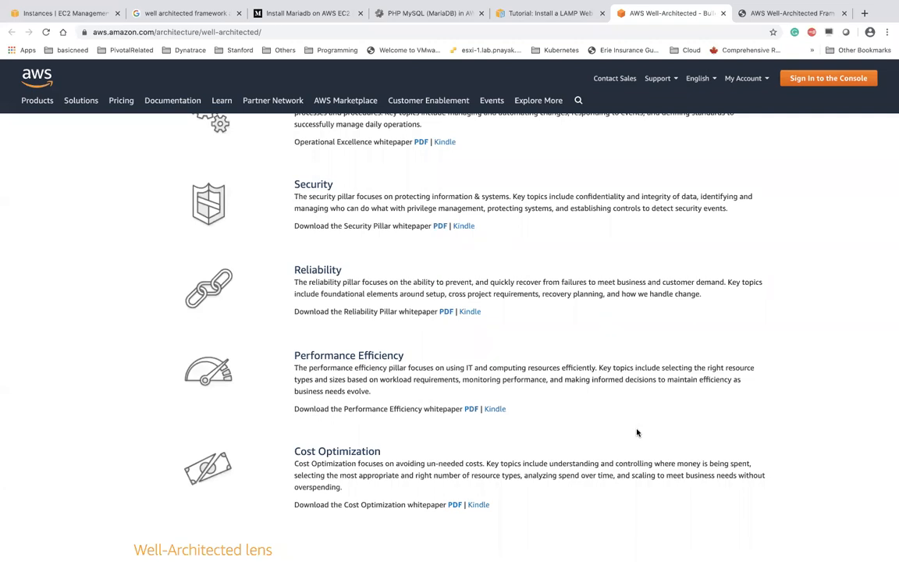
pyautogui.scroll(-1, 637, 432)
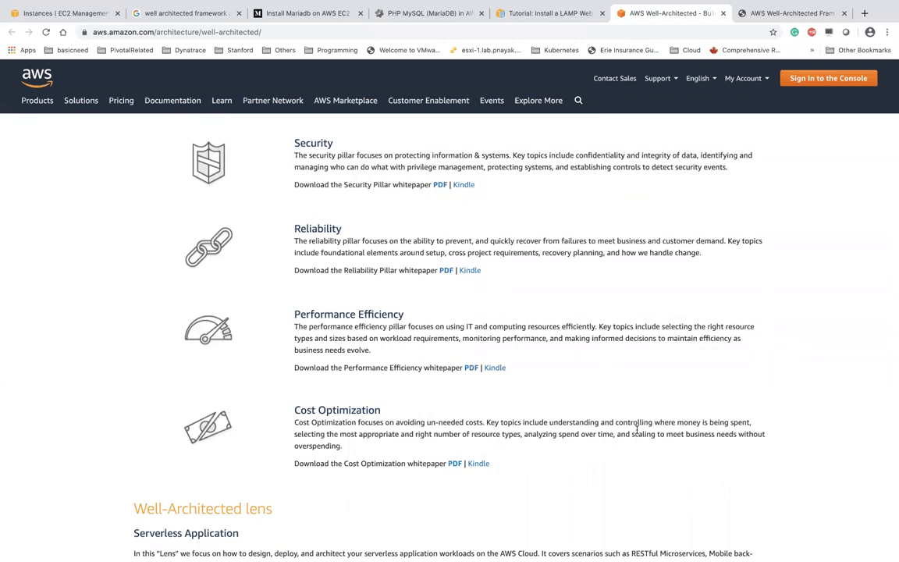
pyautogui.scroll(3, 636, 428)
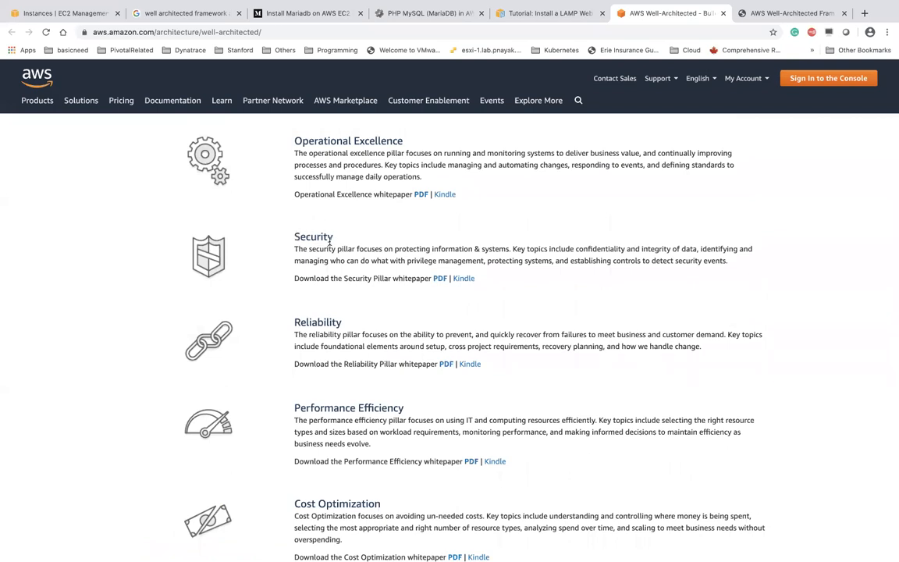
pyautogui.scroll(-1, 327, 258)
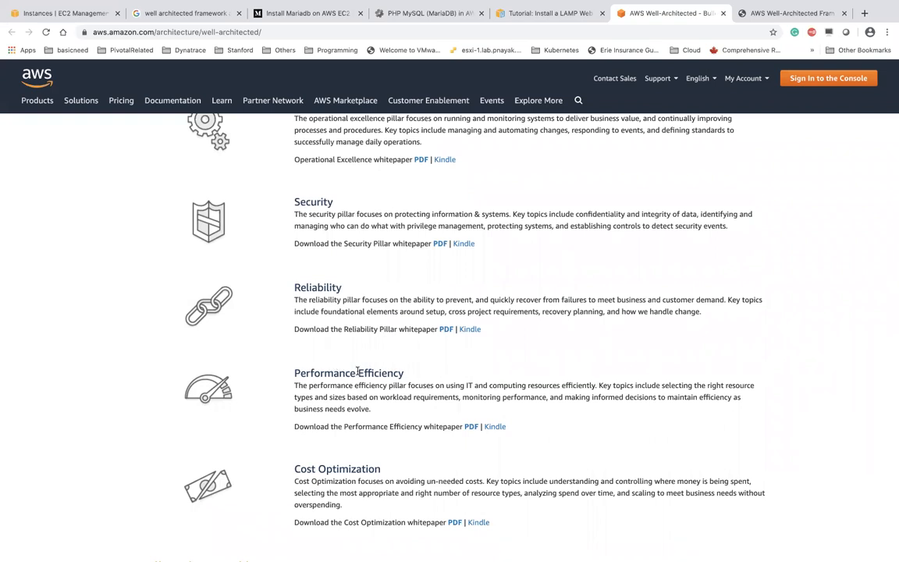
pyautogui.scroll(-1, 358, 372)
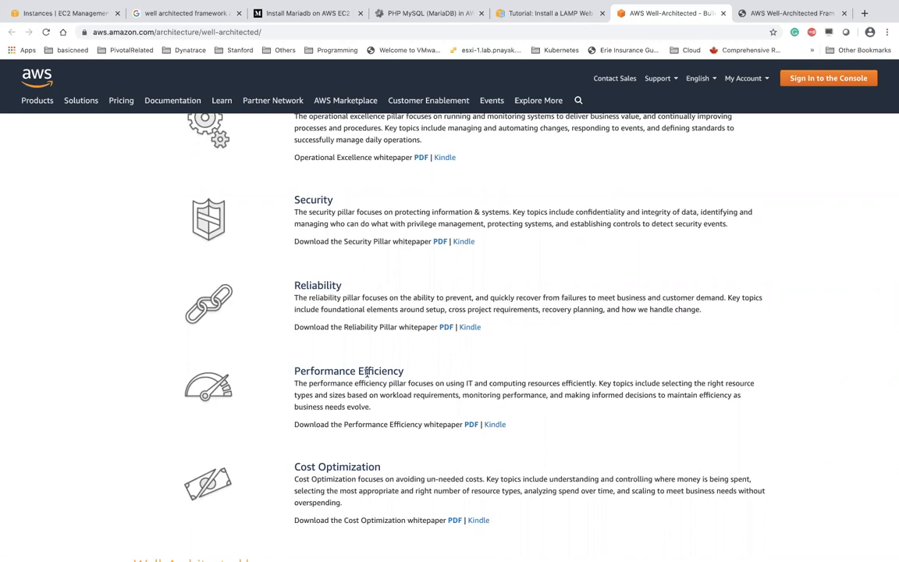
pyautogui.scroll(2, 330, 336)
pyautogui.hotkey('ctrl', 'Up')
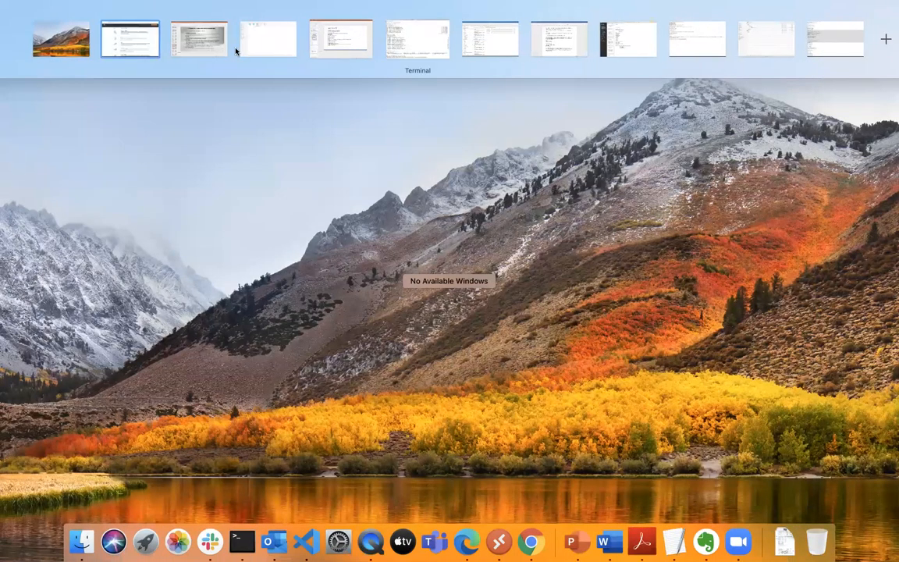
# On PowerPoint slide 37, highlight then deselect the pillar descriptions, and return to Mission Control
pyautogui.hotkey('ctrl', 'Right')
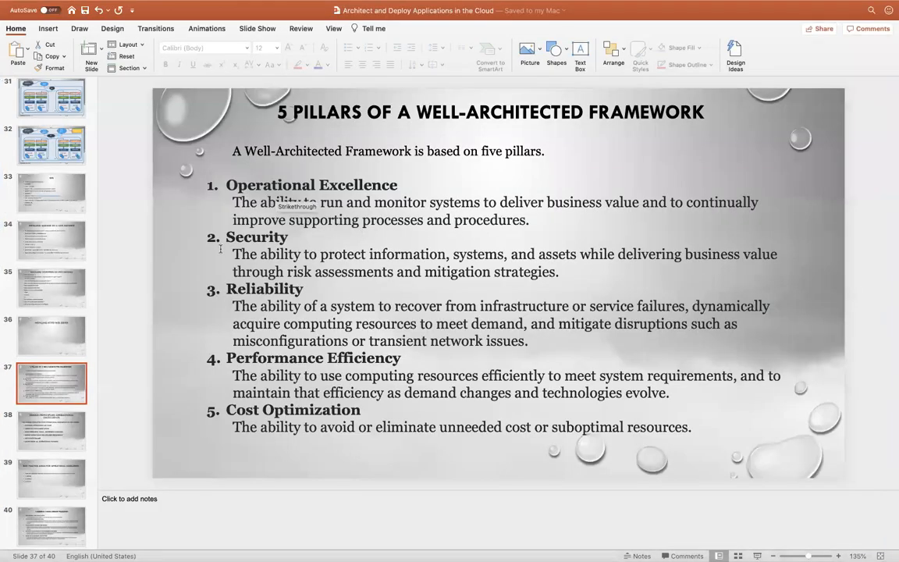
pyautogui.moveTo(227, 184); pyautogui.dragTo(353, 323)
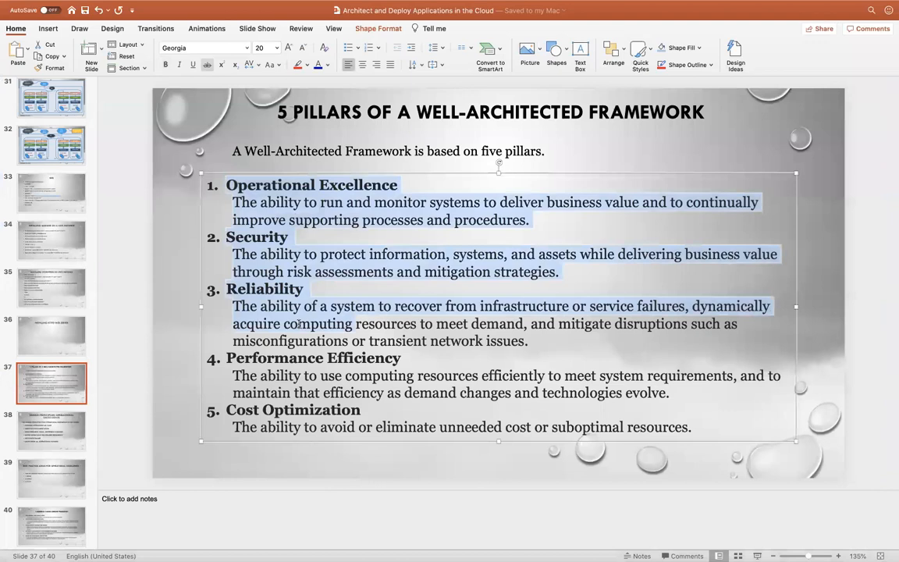
pyautogui.click(520, 357)
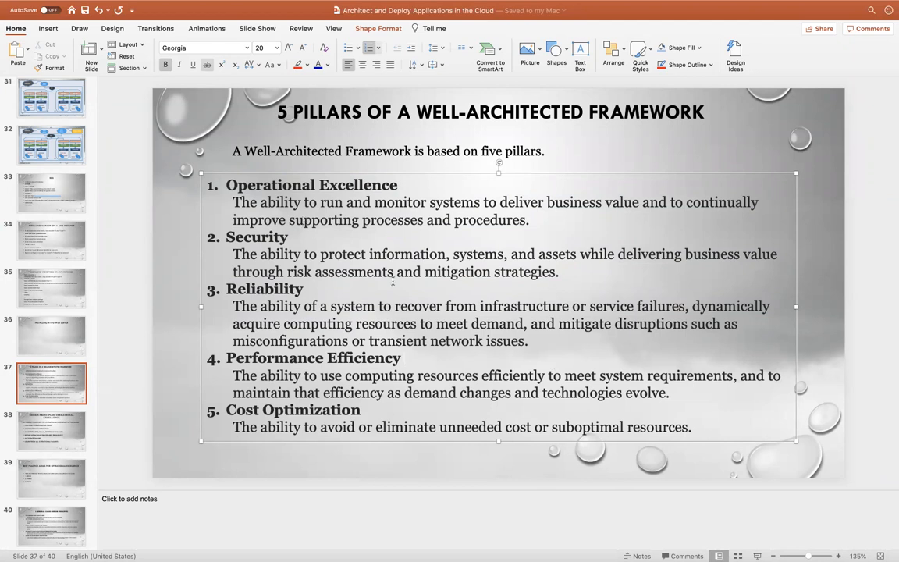
pyautogui.hotkey('ctrl', 'Up')
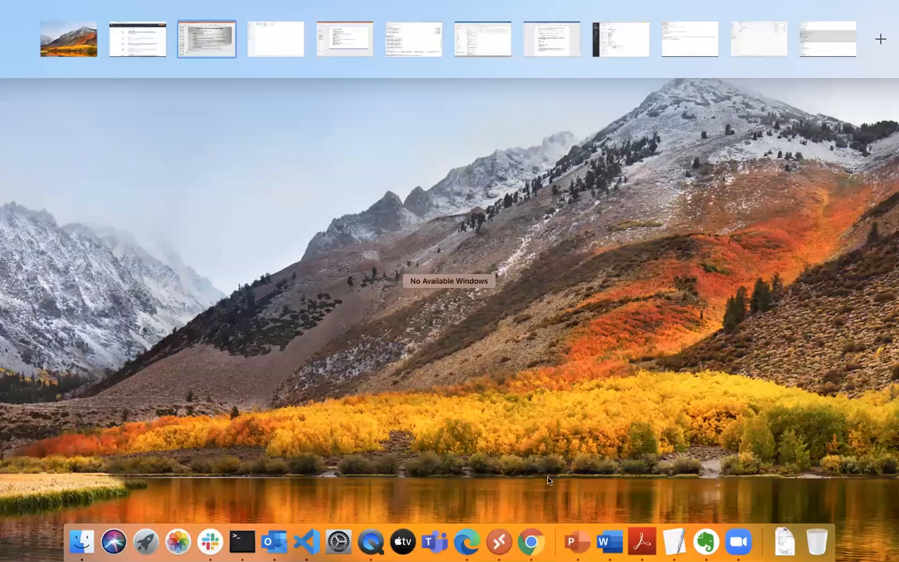
# In Chrome's EC2 console, go to Running instances and start the Launch Instance wizard
pyautogui.click(527, 524)
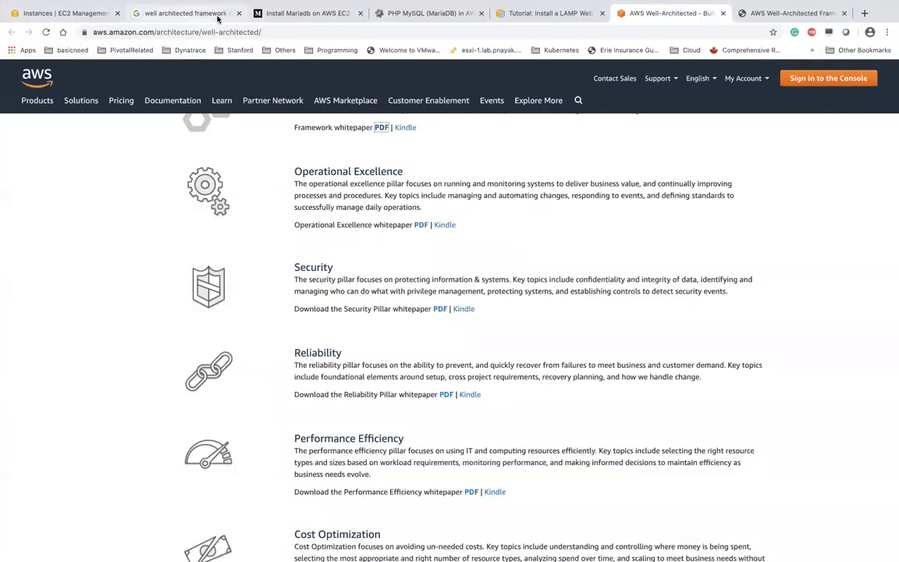
pyautogui.click(68, 14)
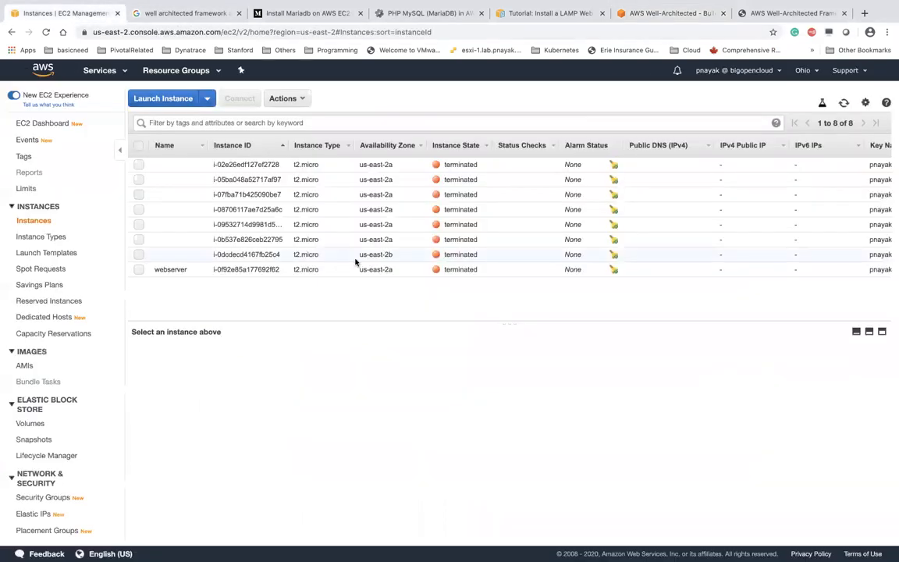
pyautogui.click(48, 125)
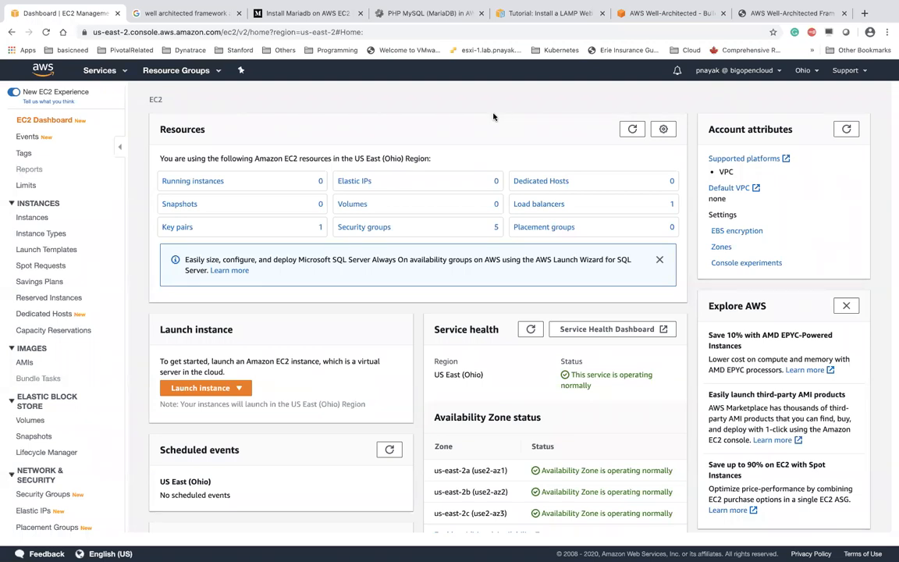
pyautogui.click(201, 182)
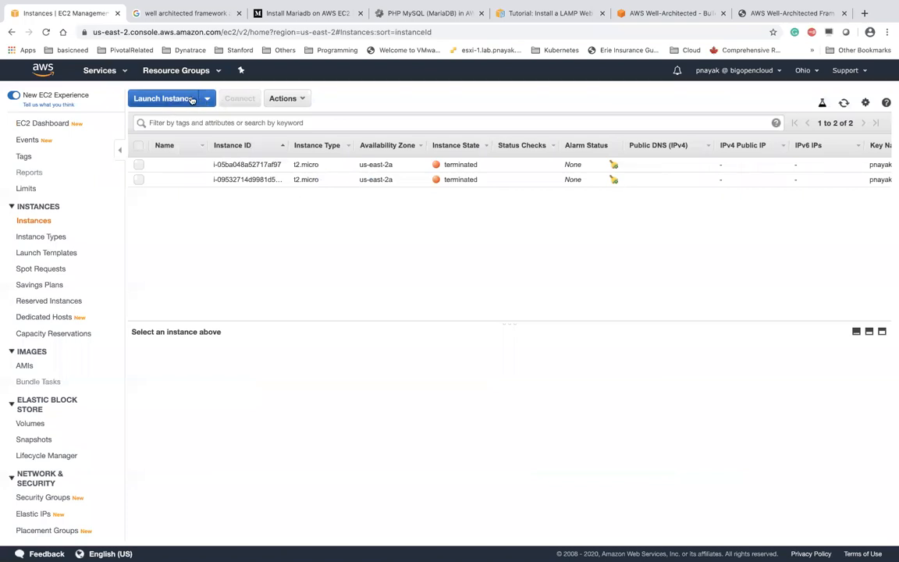
pyautogui.click(162, 98)
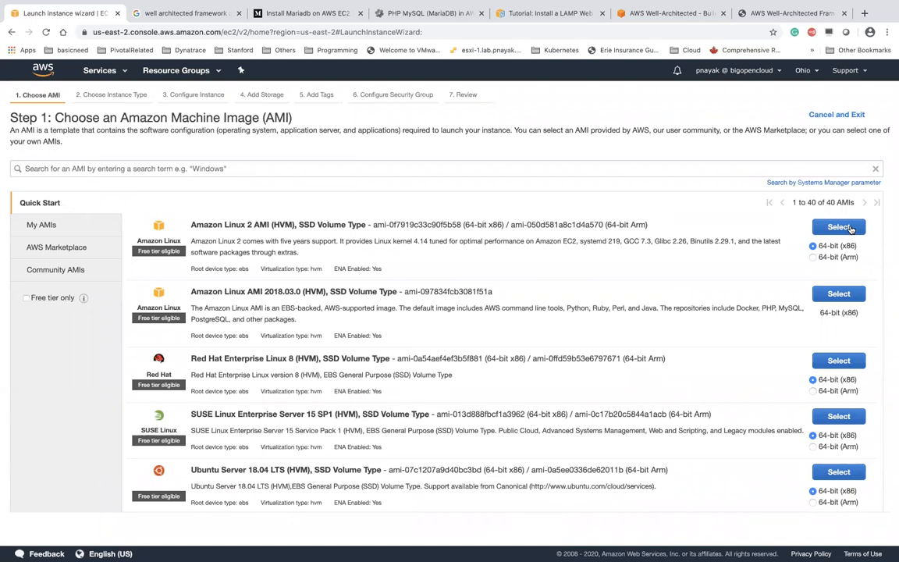
# Choose the Amazon Linux 2 AMI and place the instance in boc-public-subnet-2a
pyautogui.click(848, 227)
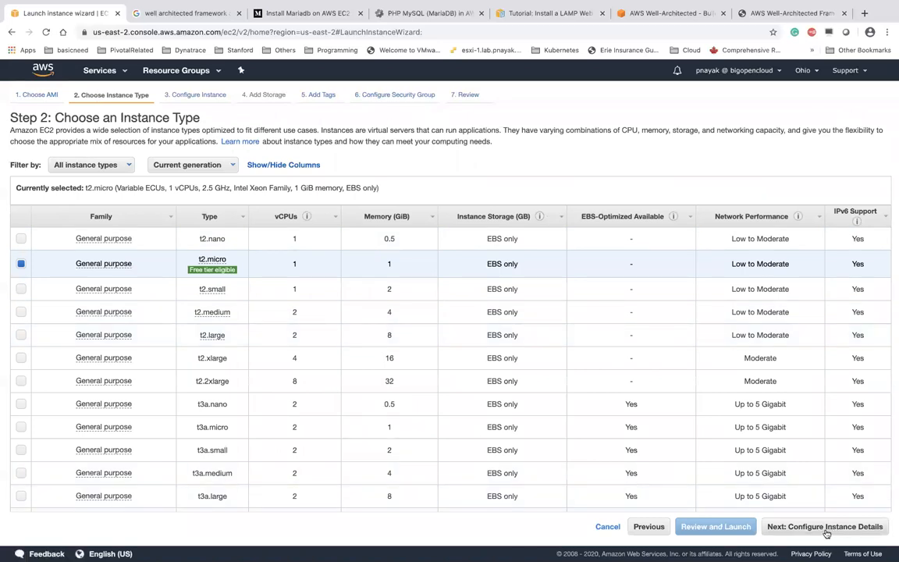
pyautogui.click(831, 527)
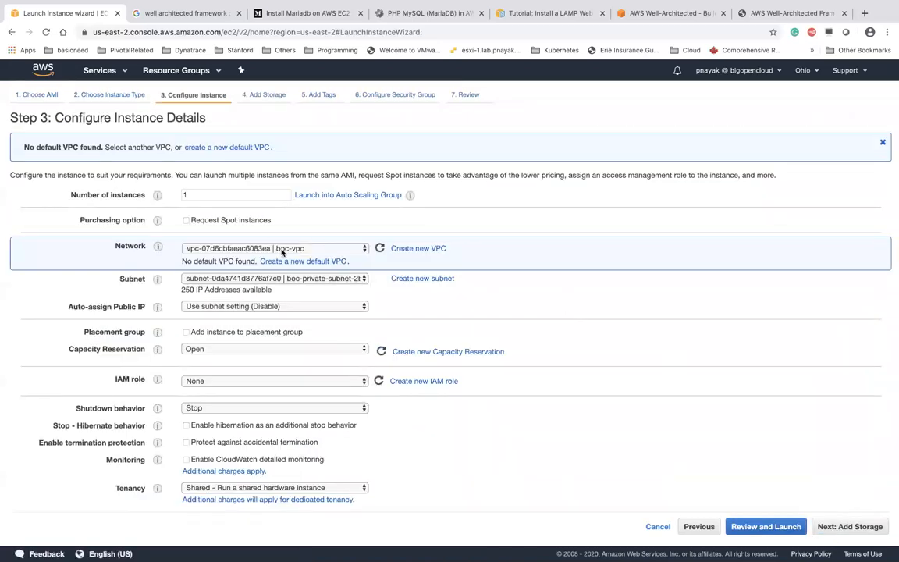
pyautogui.click(305, 280)
pyautogui.click(307, 289)
pyautogui.click(517, 298)
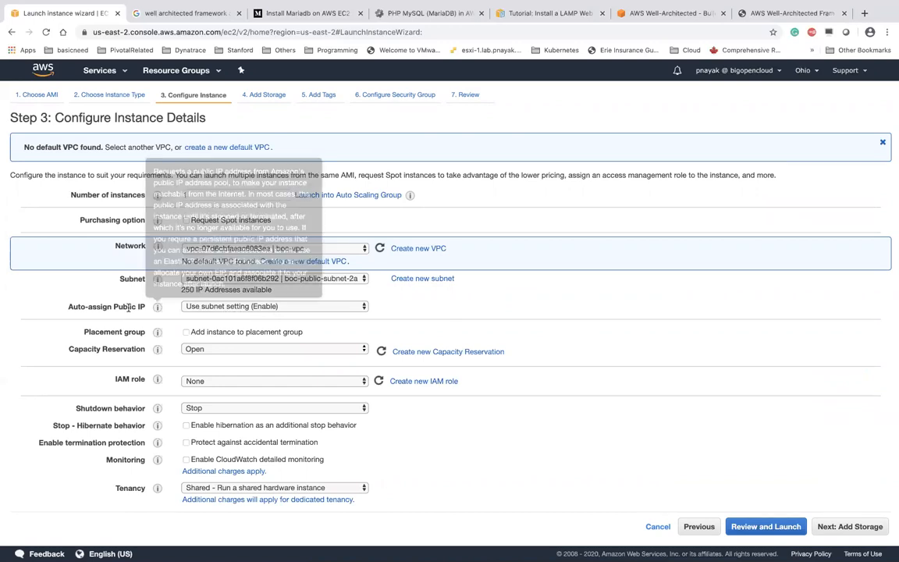
# Set Auto-assign Public IP to Disable and move on to the 8 GiB gp2 storage step
pyautogui.moveTo(68, 310); pyautogui.dragTo(146, 308)
pyautogui.click(234, 310)
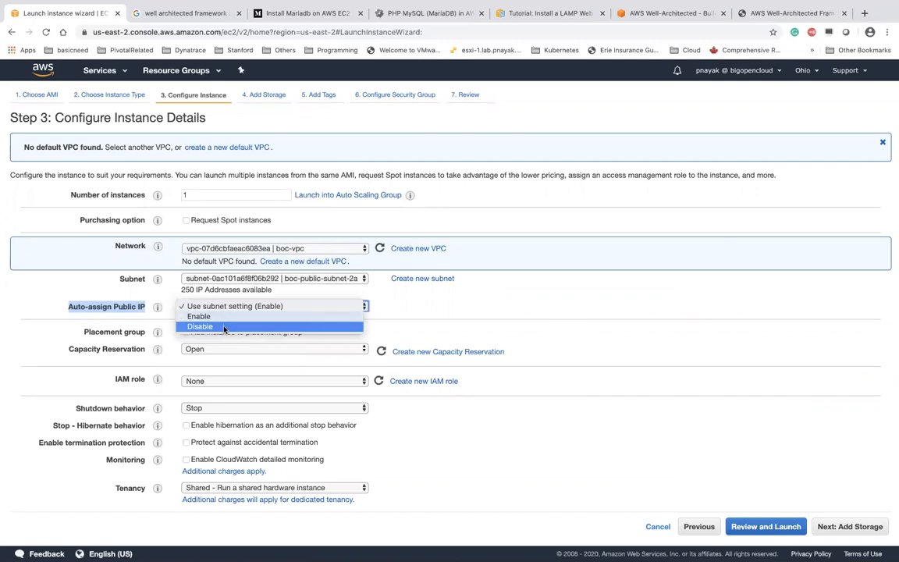
pyautogui.click(223, 327)
pyautogui.click(467, 304)
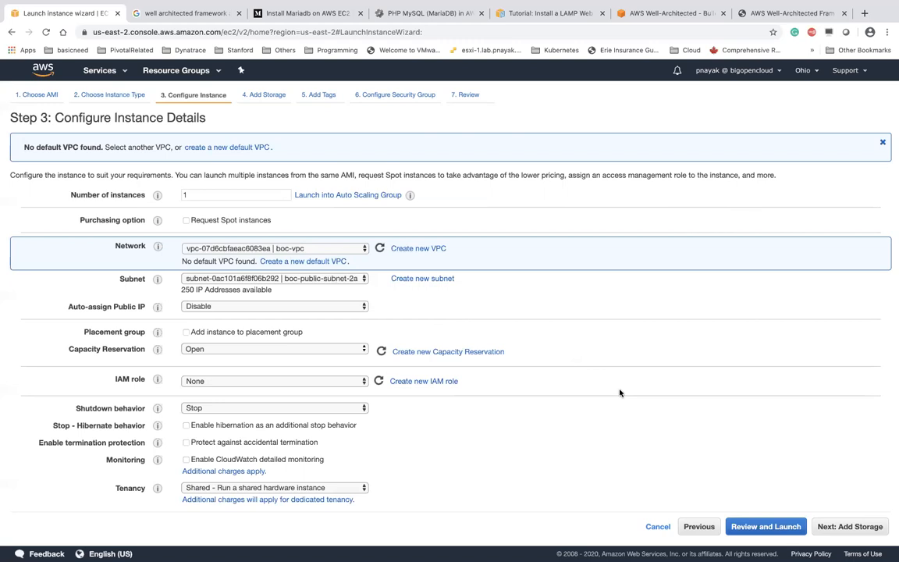
pyautogui.click(853, 528)
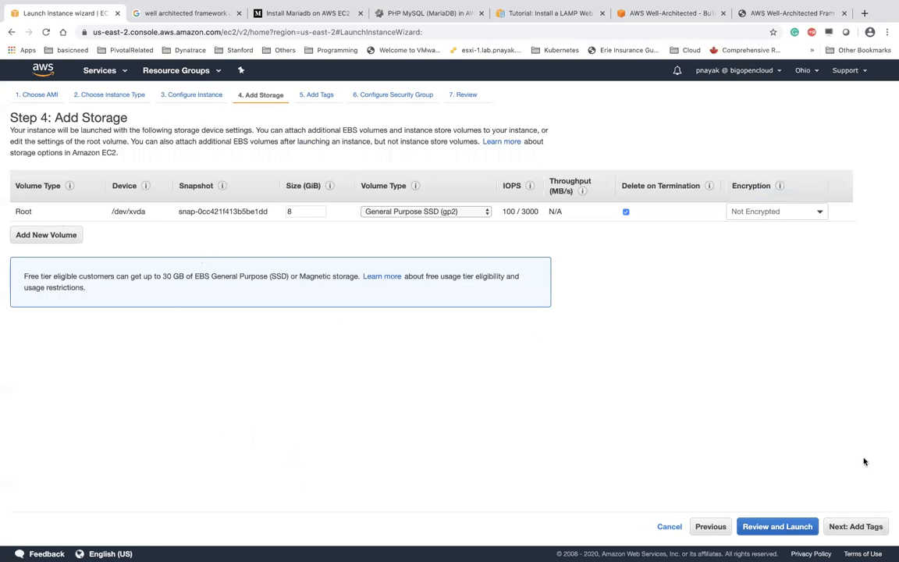
# Add the tag Name = webserver to the instance
pyautogui.click(858, 526)
pyautogui.click(39, 242)
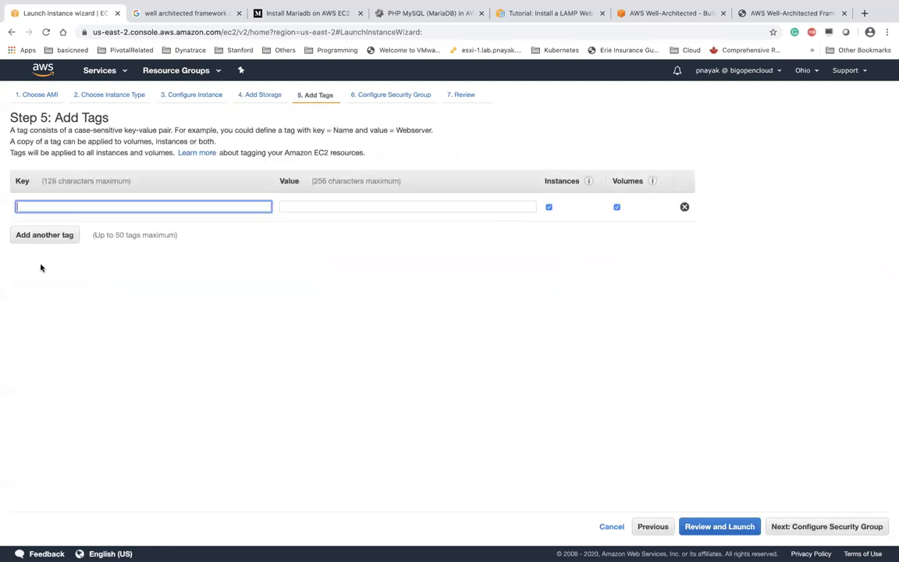
pyautogui.write('Name')
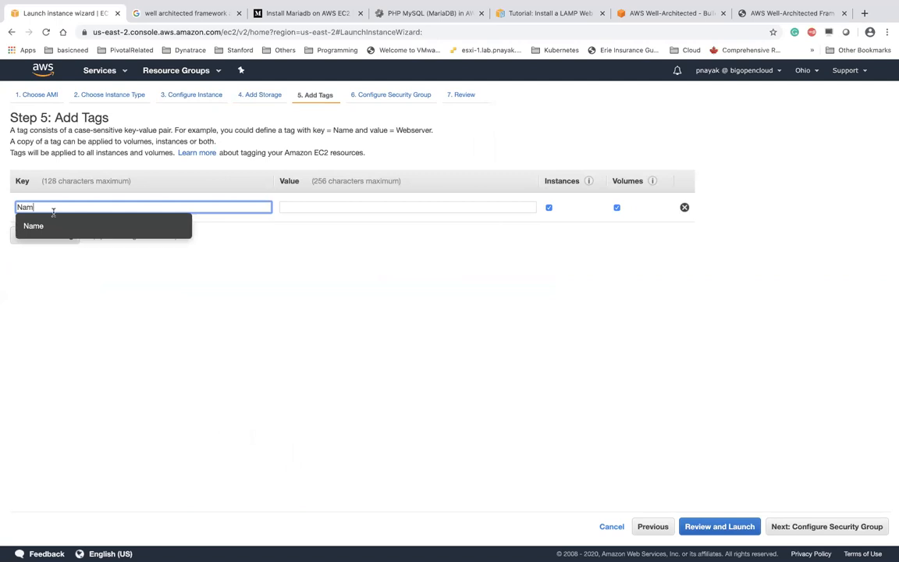
pyautogui.click(35, 226)
pyautogui.click(393, 205)
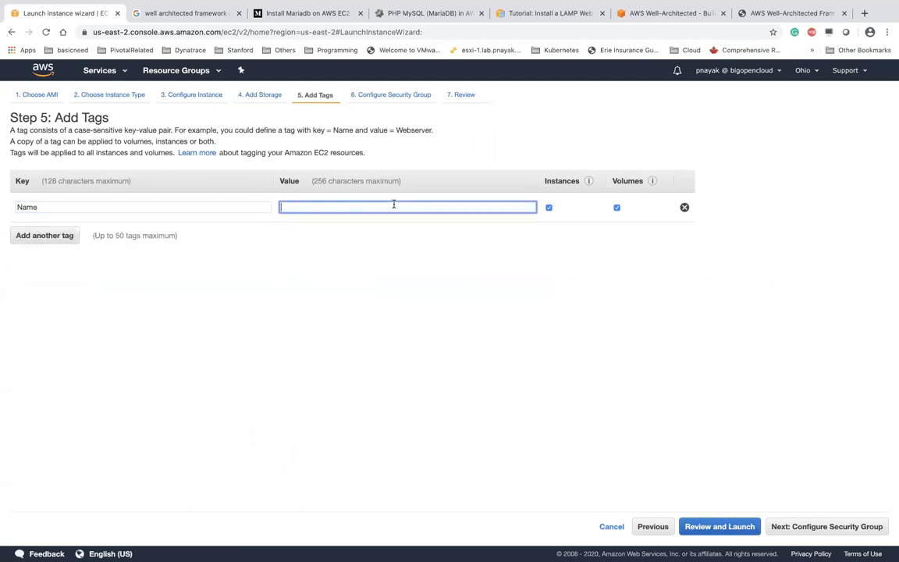
pyautogui.write('webserver')
pyautogui.click(349, 226)
# Attach the existing boc-DMZ-Web security group and continue to Review Instance Launch
pyautogui.click(810, 526)
pyautogui.click(184, 174)
pyautogui.click(230, 262)
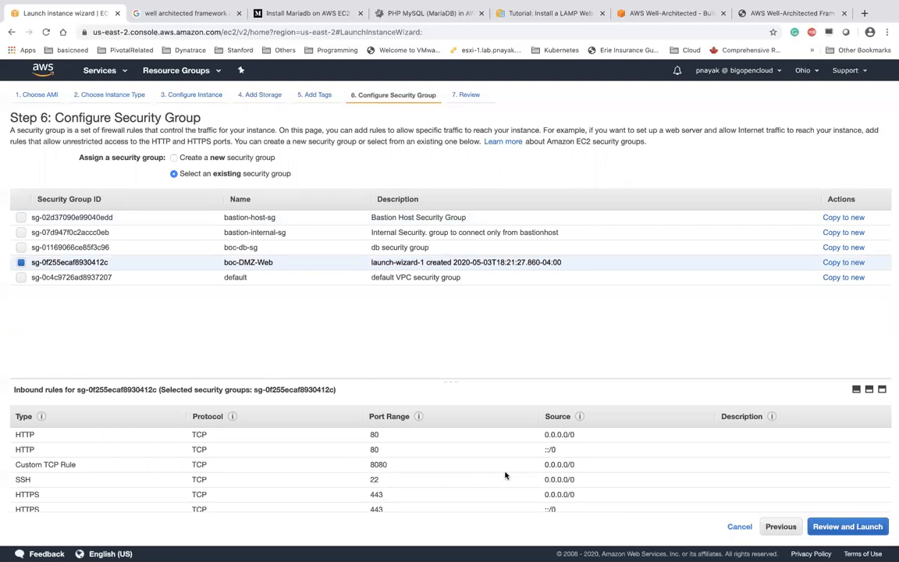
pyautogui.scroll(-1, 505, 475)
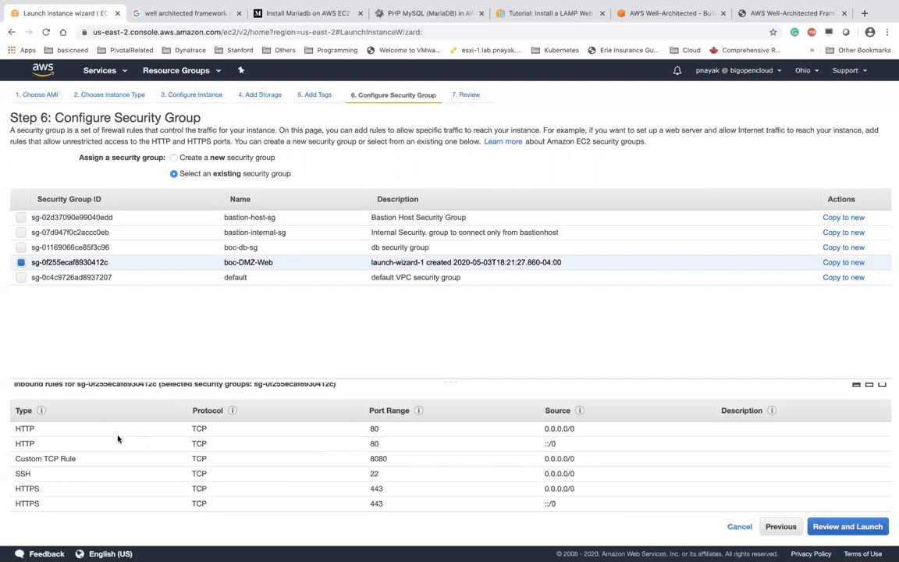
pyautogui.click(851, 526)
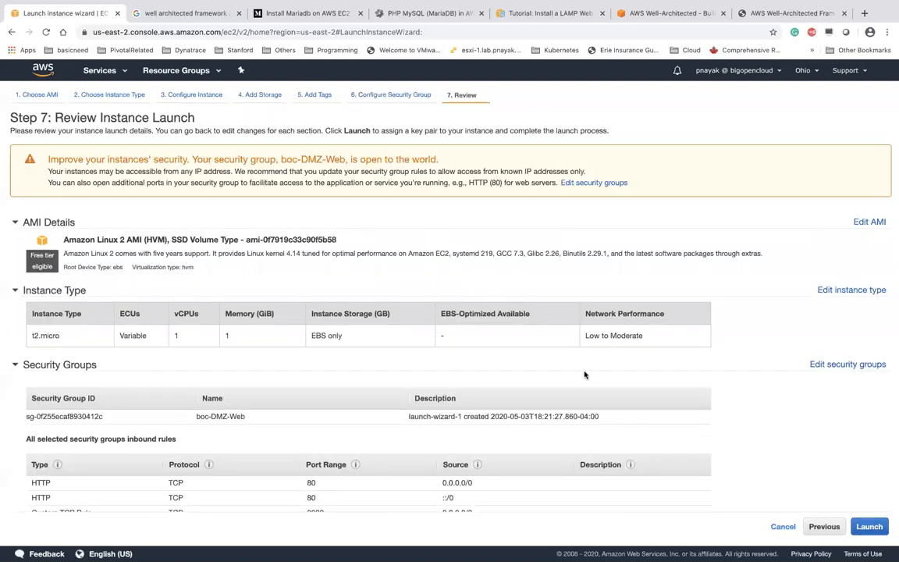
# Launch the webserver instance with the existing key pair, acknowledging access to the private key
pyautogui.click(869, 526)
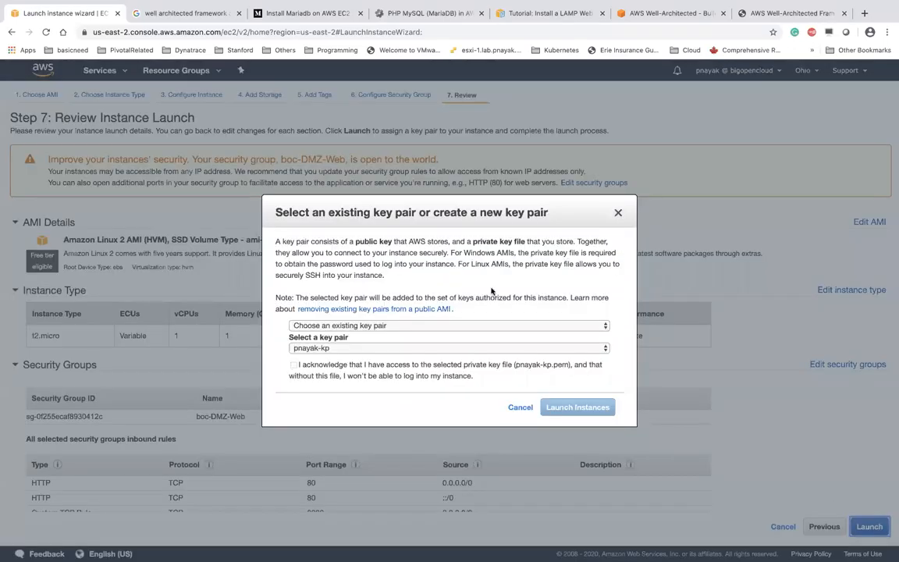
pyautogui.click(293, 365)
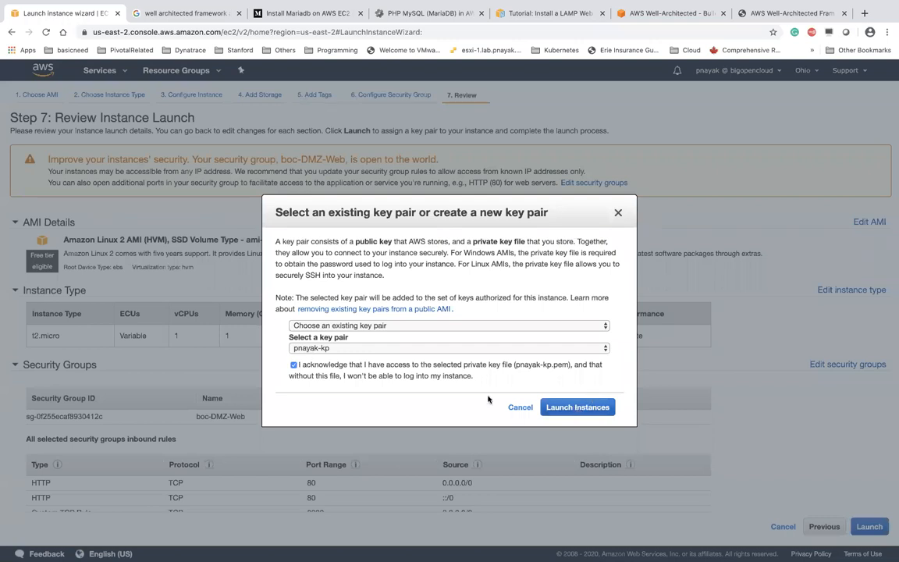
pyautogui.click(568, 406)
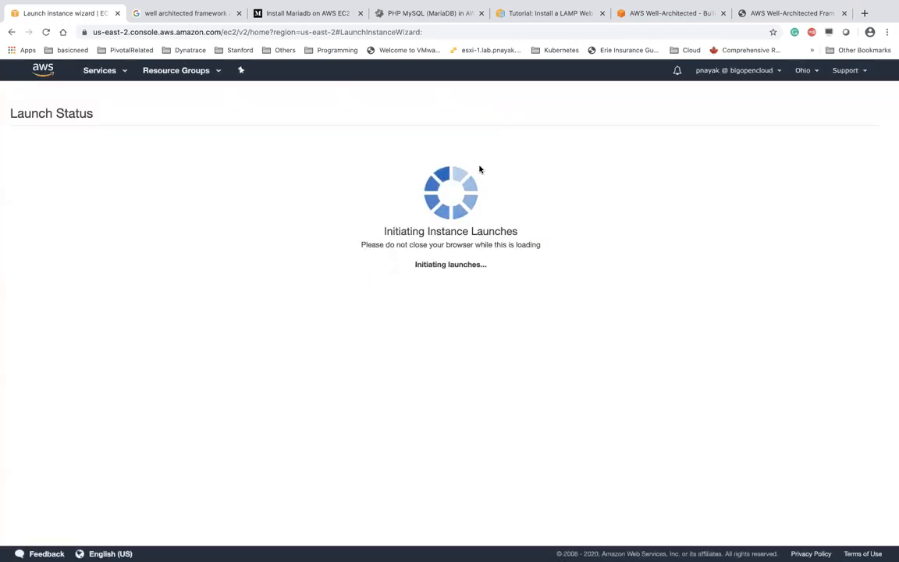
# Check the pending webserver in the instances list, then start launching another instance
pyautogui.click(117, 78)
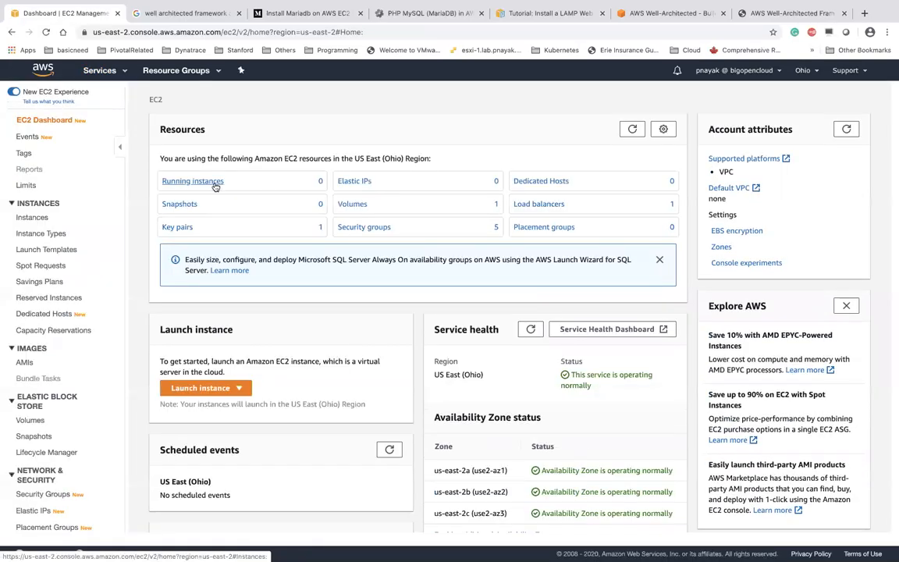
pyautogui.click(215, 183)
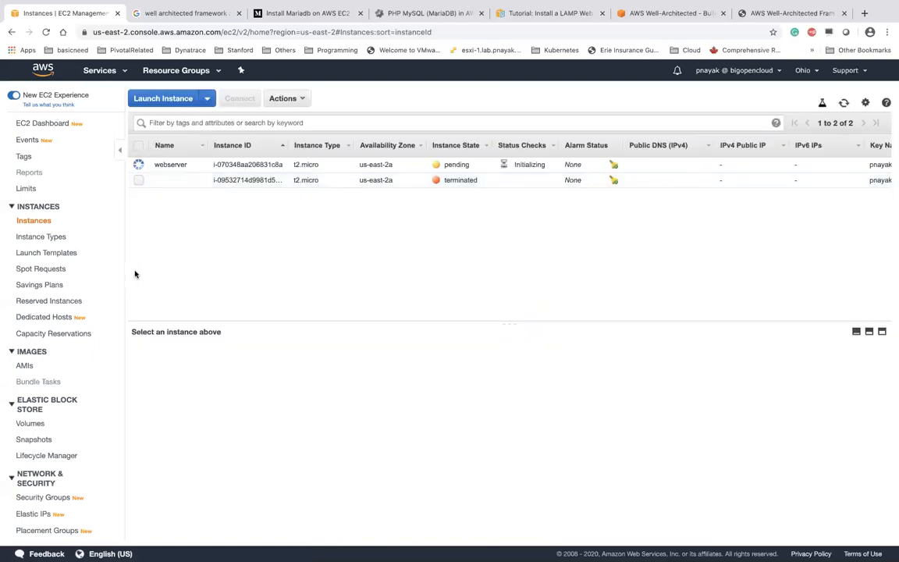
pyautogui.click(175, 100)
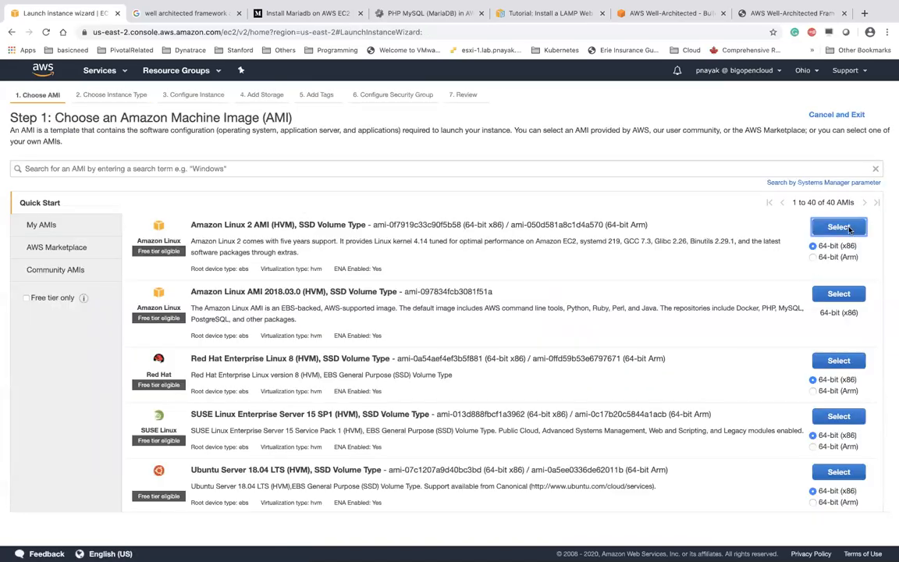
# Choose the Amazon Linux 2 AMI and keep the default instance details and storage
pyautogui.click(839, 227)
pyautogui.click(798, 528)
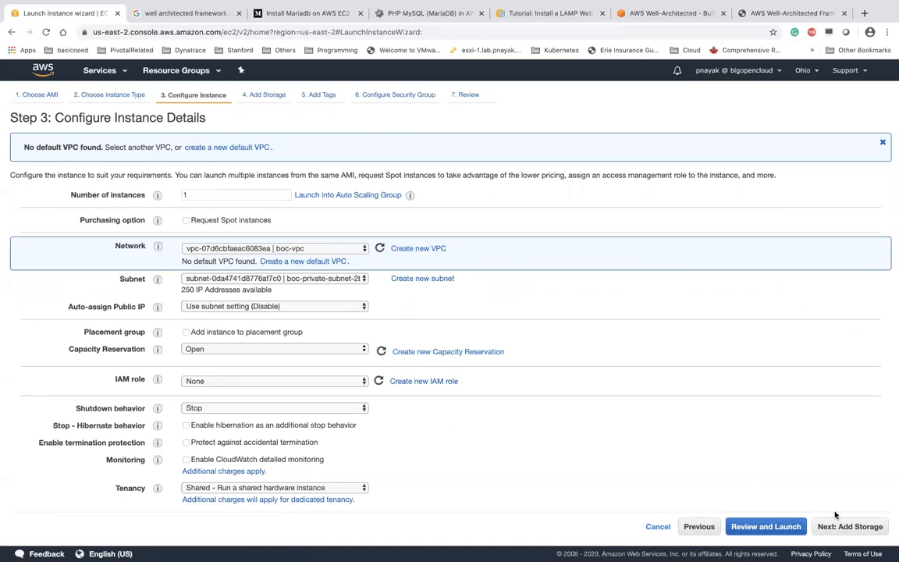
pyautogui.click(844, 527)
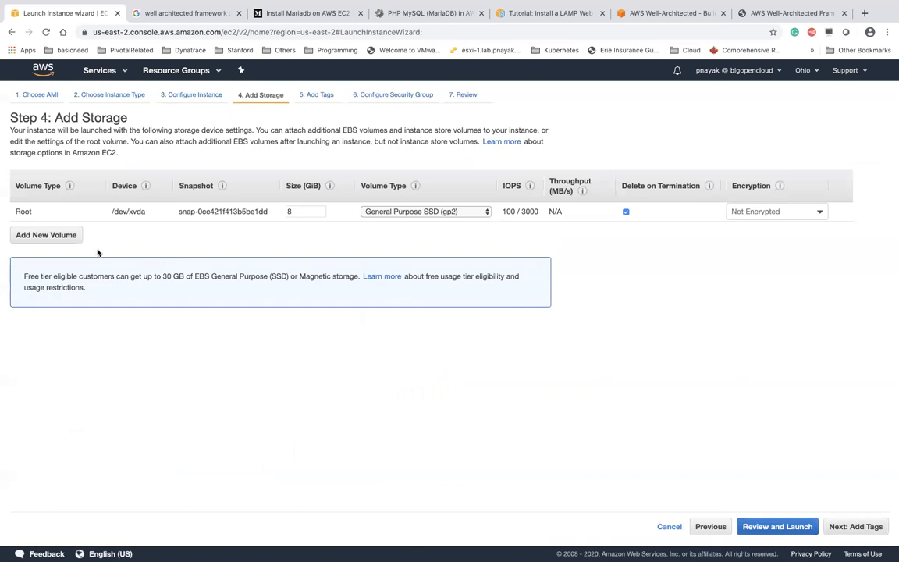
pyautogui.click(855, 526)
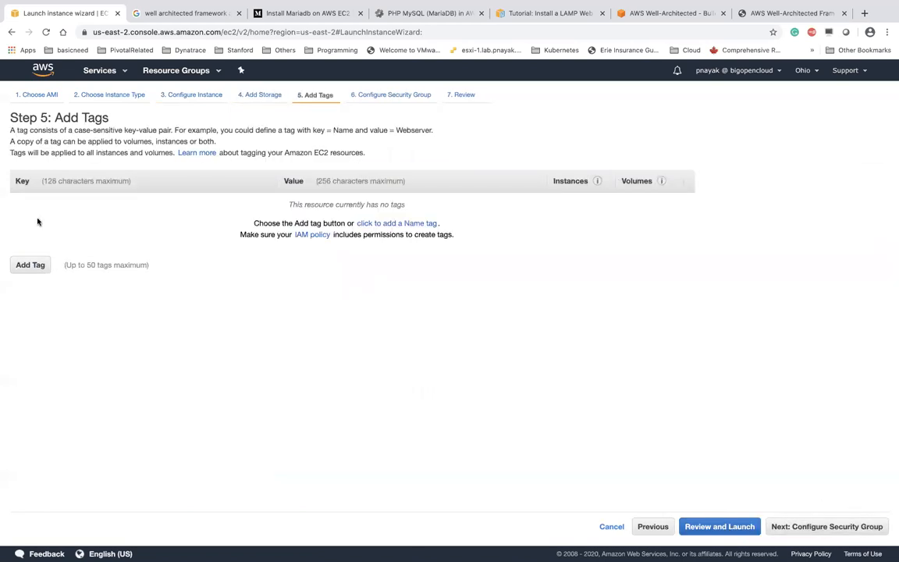
# Add the tag Name = dbserver and continue to Configure Security Group
pyautogui.click(29, 264)
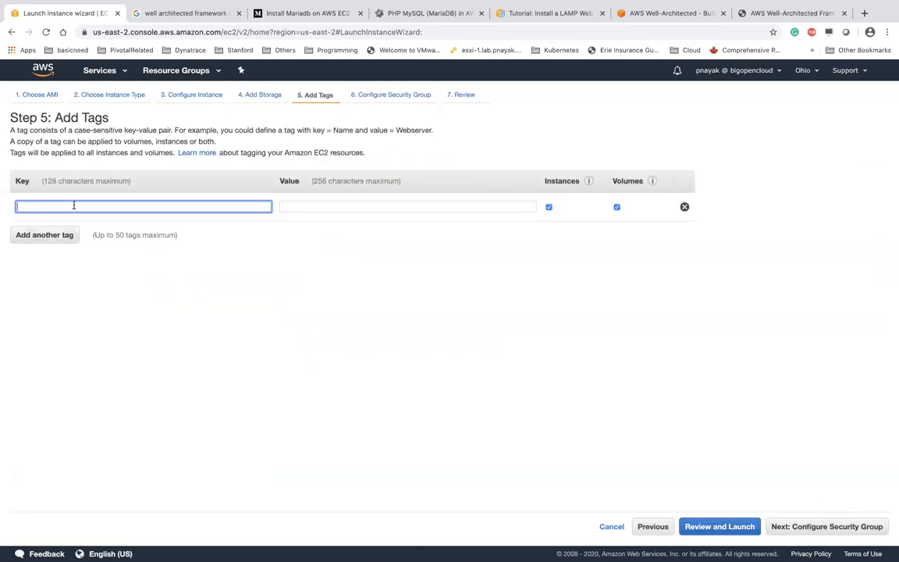
pyautogui.write('na')
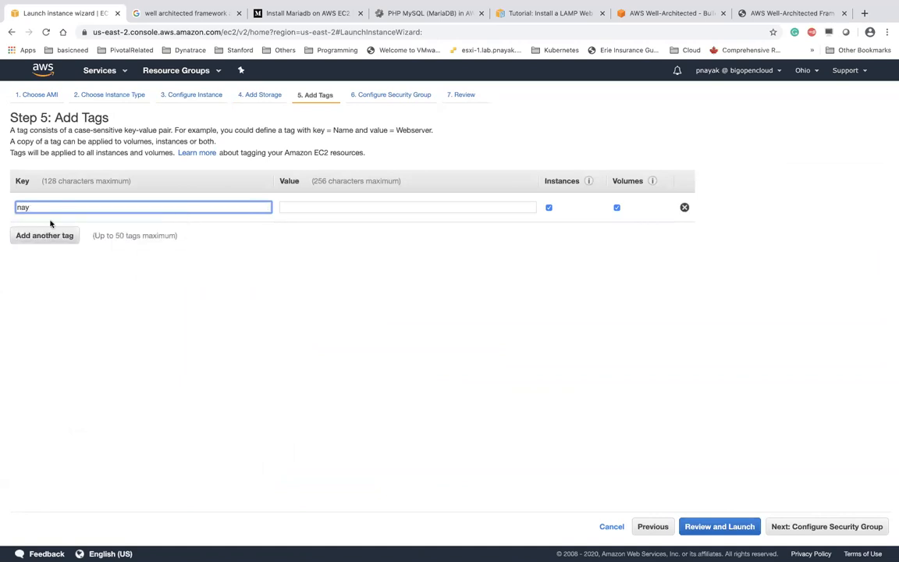
pyautogui.click(36, 227)
pyautogui.click(330, 206)
pyautogui.write('dbserver')
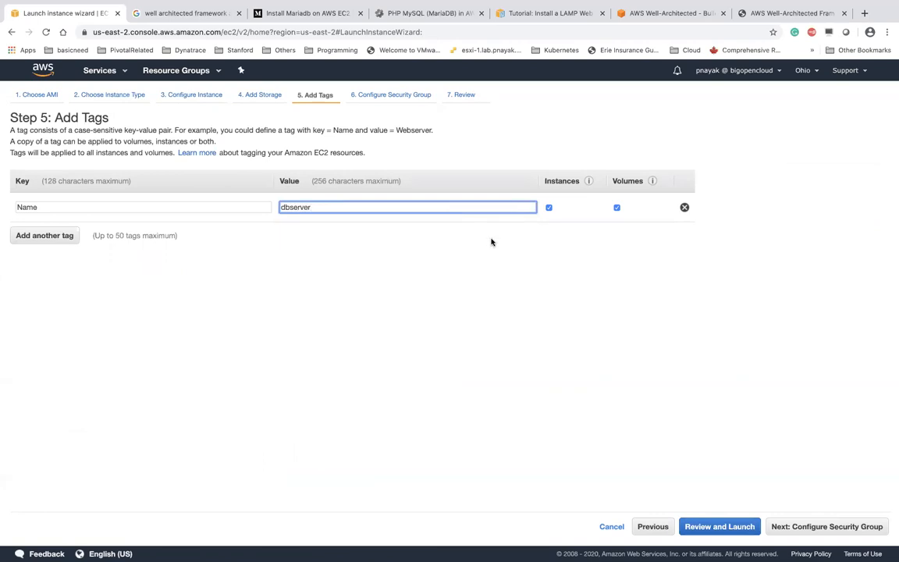
pyautogui.click(818, 528)
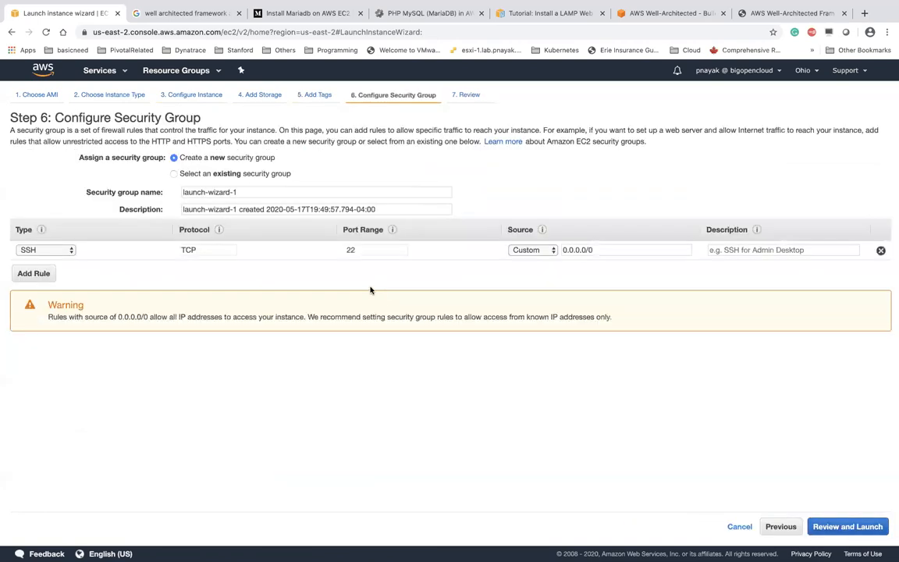
# Select the existing boc-db-sg security group for the dbserver instance
pyautogui.click(173, 173)
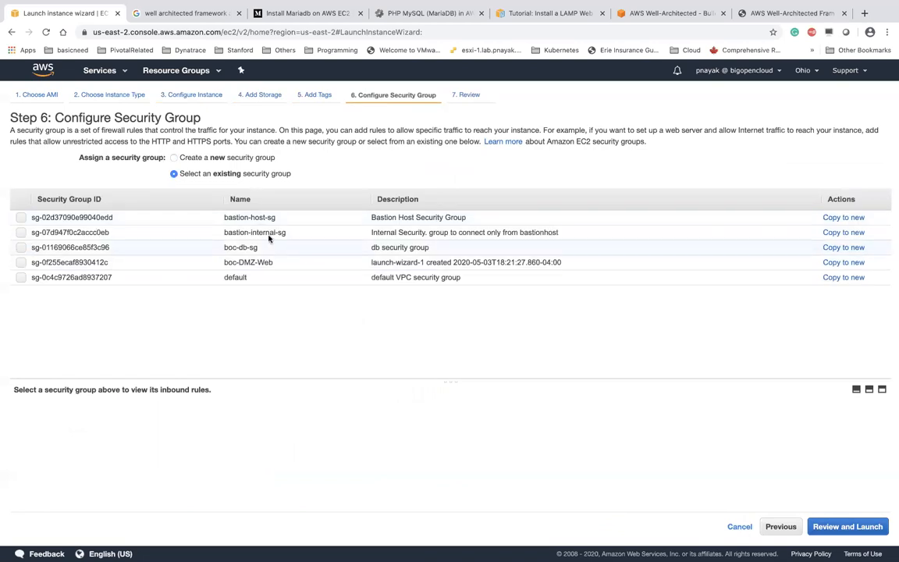
pyautogui.click(254, 248)
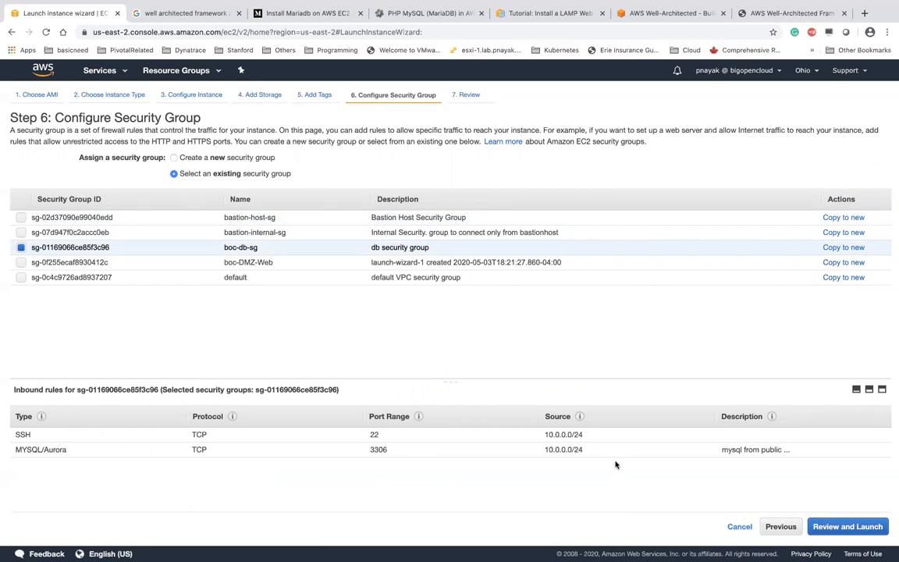
pyautogui.doubleClick(545, 449)
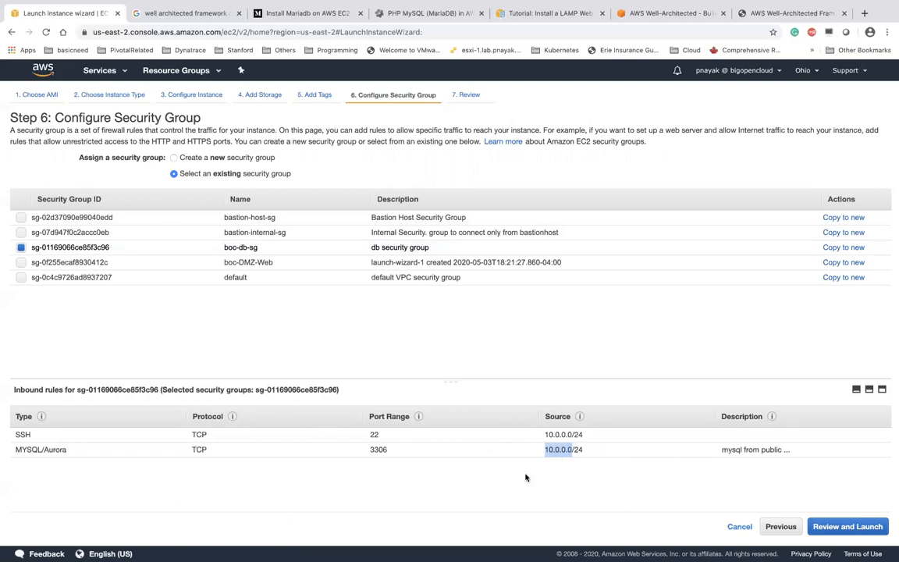
# Launch dbserver with the existing key pair acknowledged, then return to the EC2 Dashboard
pyautogui.click(841, 530)
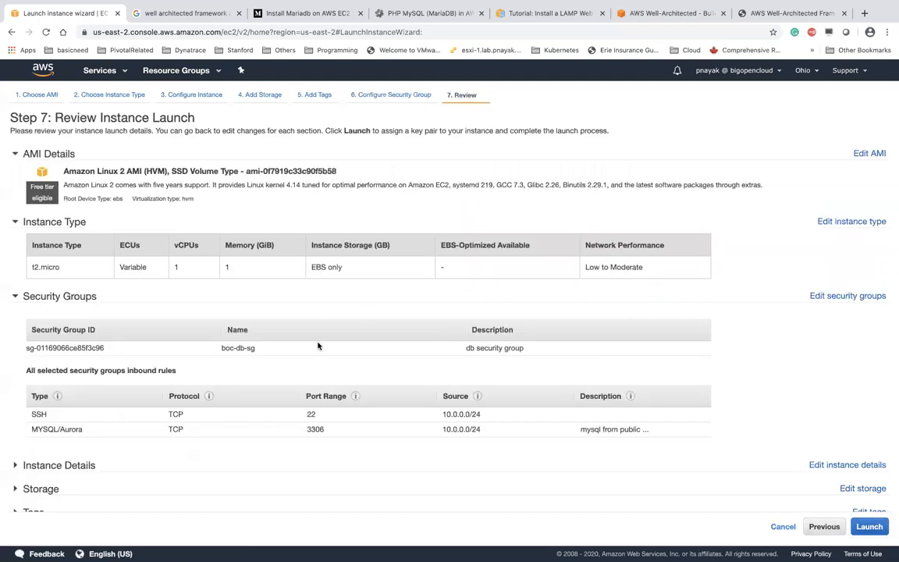
pyautogui.click(872, 527)
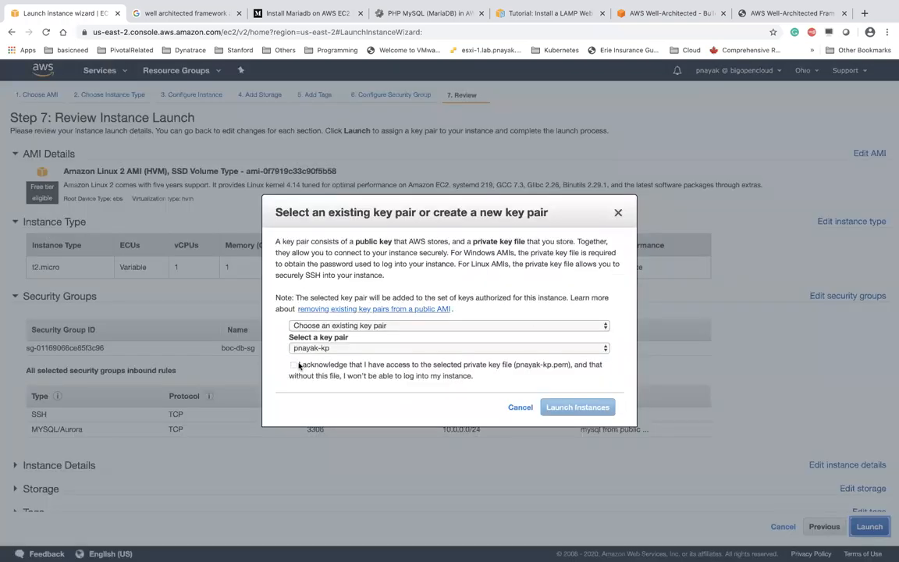
pyautogui.click(293, 364)
pyautogui.click(570, 406)
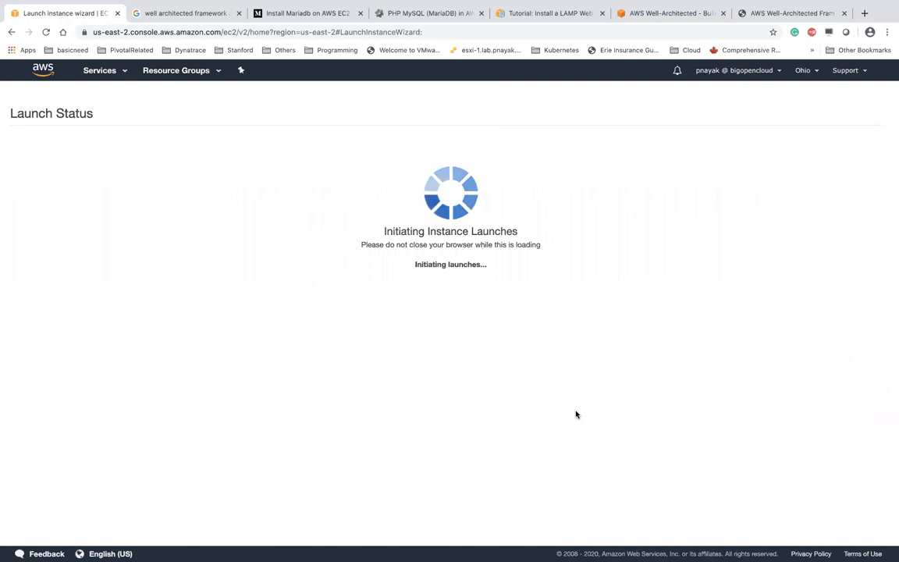
pyautogui.click(104, 70)
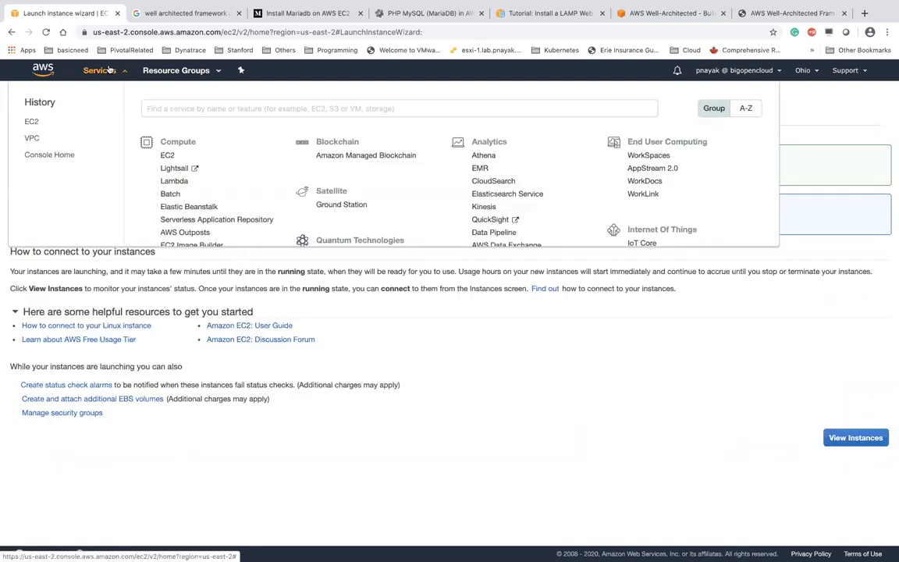
pyautogui.click(167, 155)
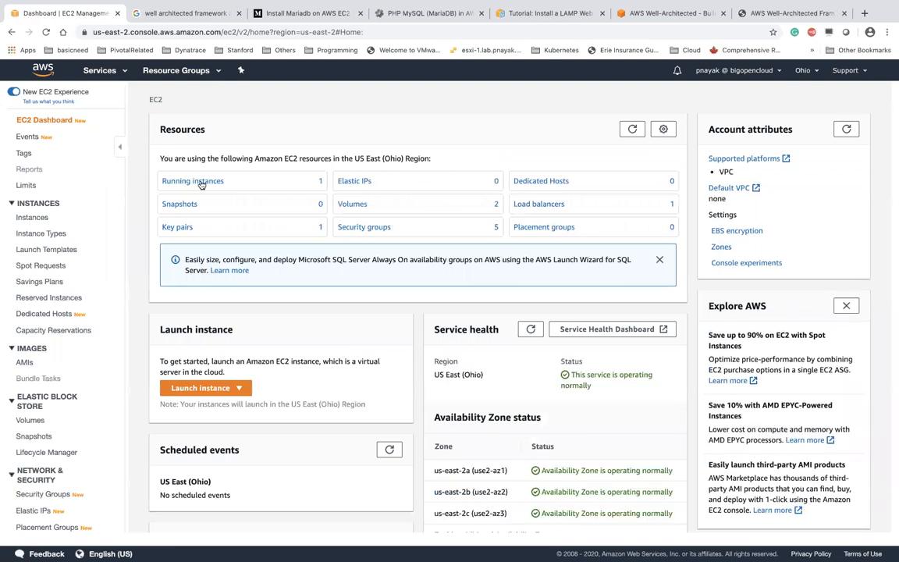
# Inspect the webserver and dbserver instance details, then go to the Elastic IP addresses page
pyautogui.click(199, 181)
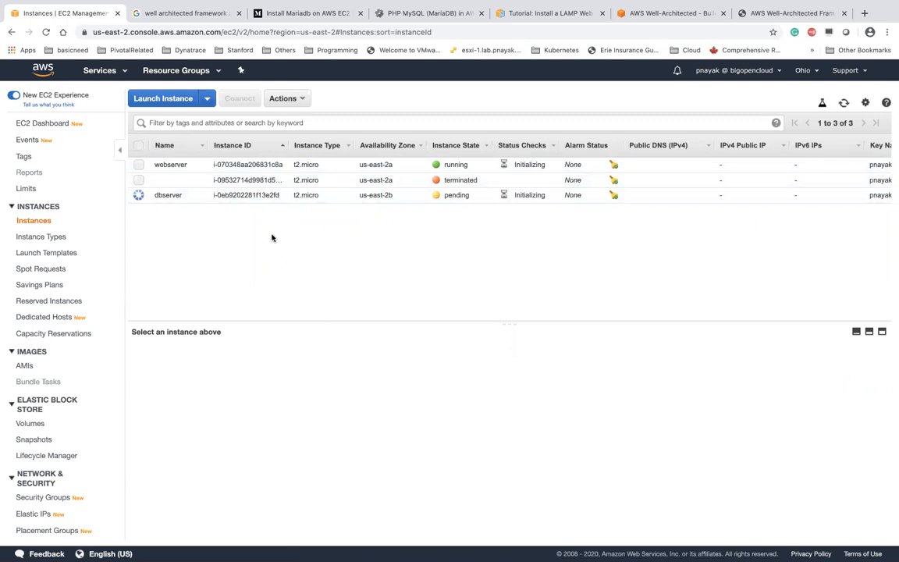
pyautogui.click(178, 164)
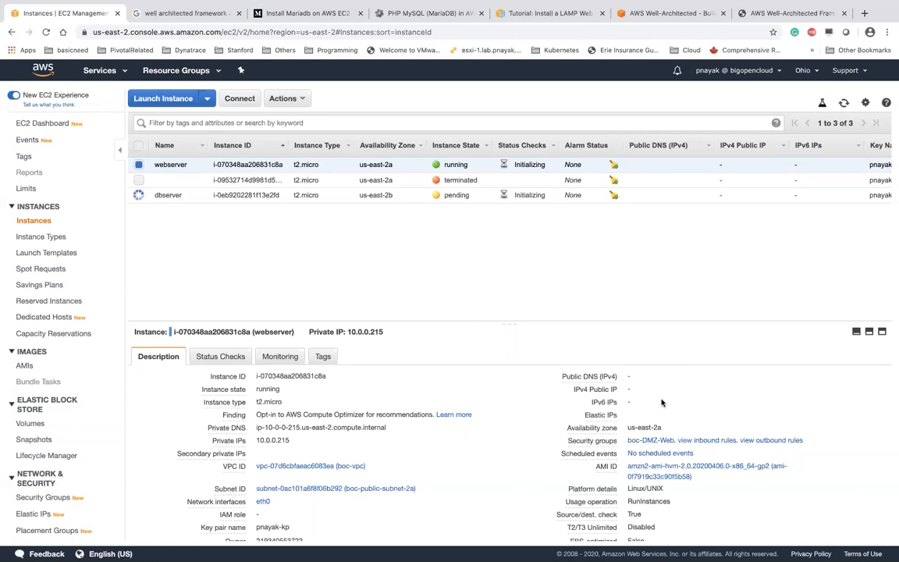
pyautogui.click(177, 201)
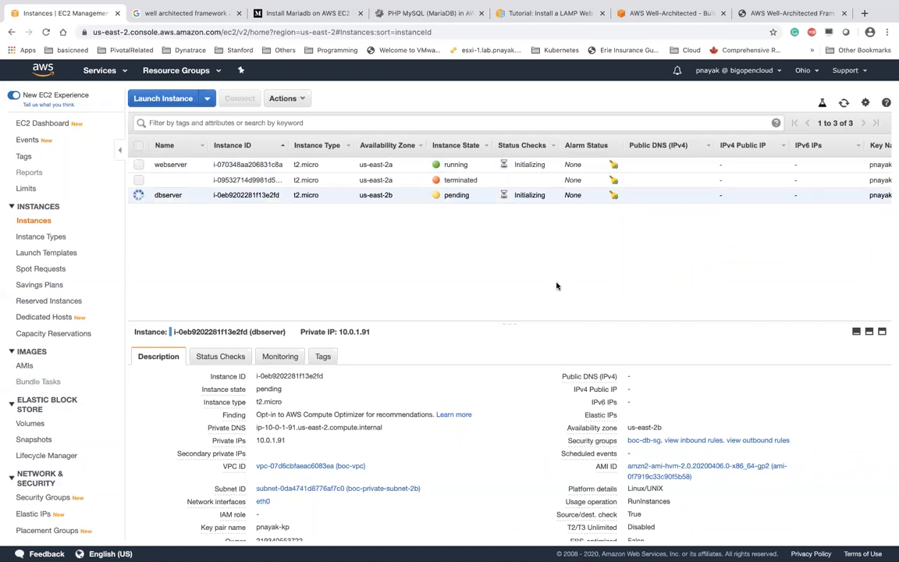
pyautogui.click(174, 165)
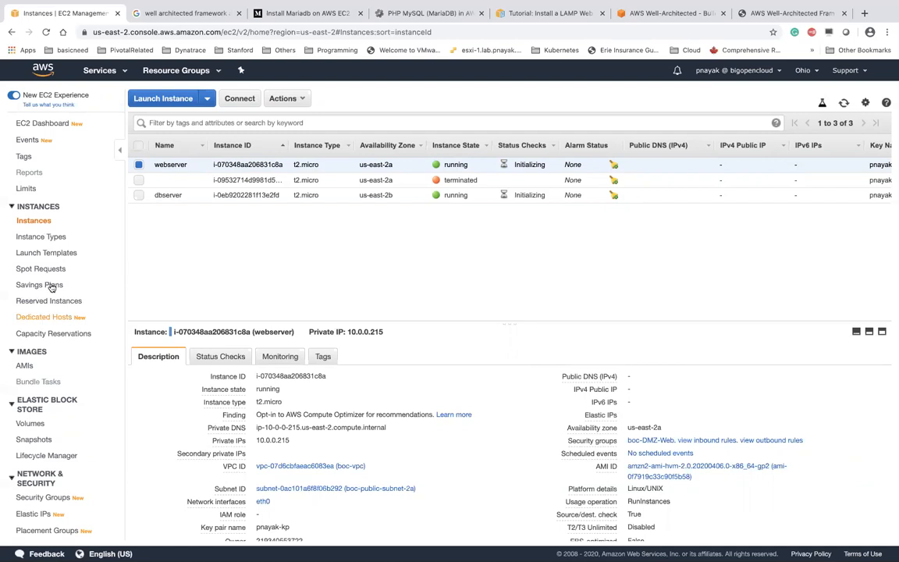
pyautogui.click(39, 517)
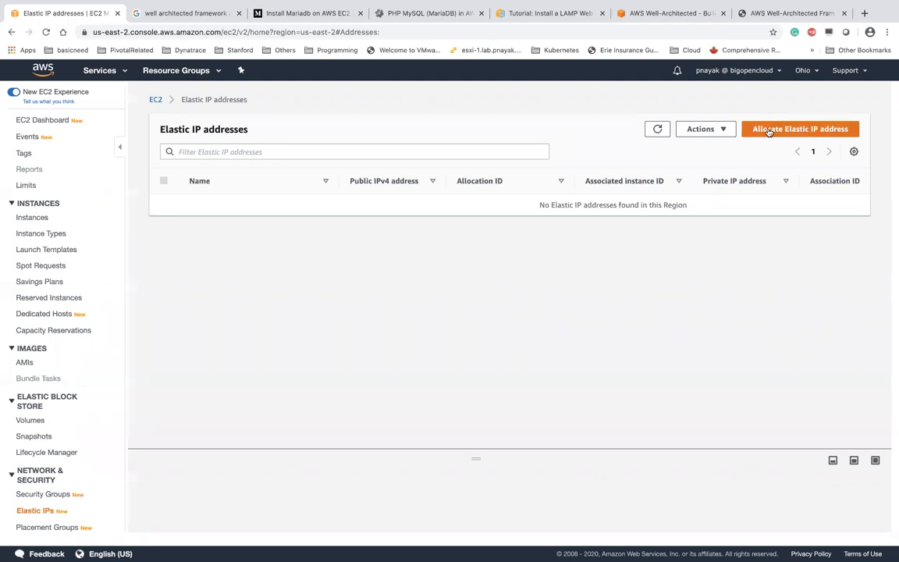
# Allocate Elastic IP 18.221.174.62 from Amazon's pool of IPv4 addresses and select it
pyautogui.click(768, 131)
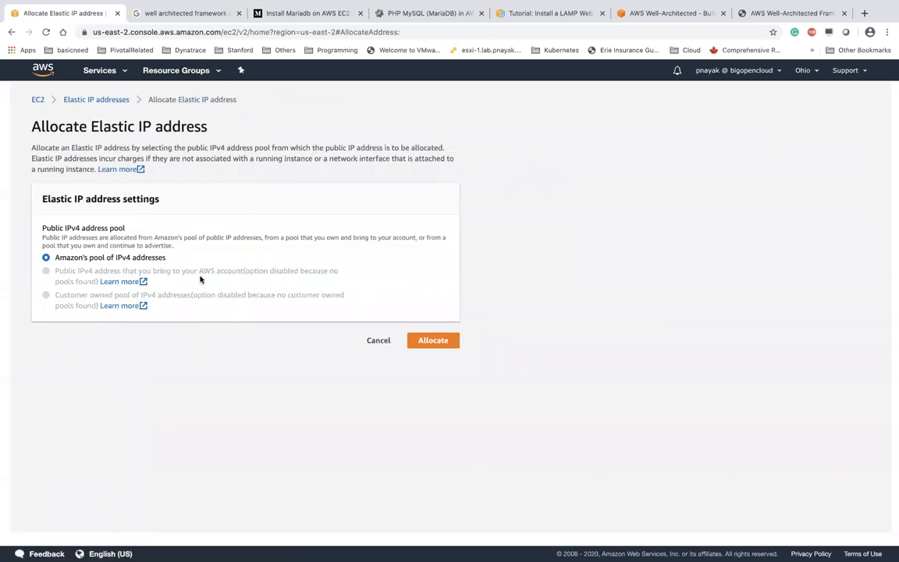
pyautogui.click(433, 344)
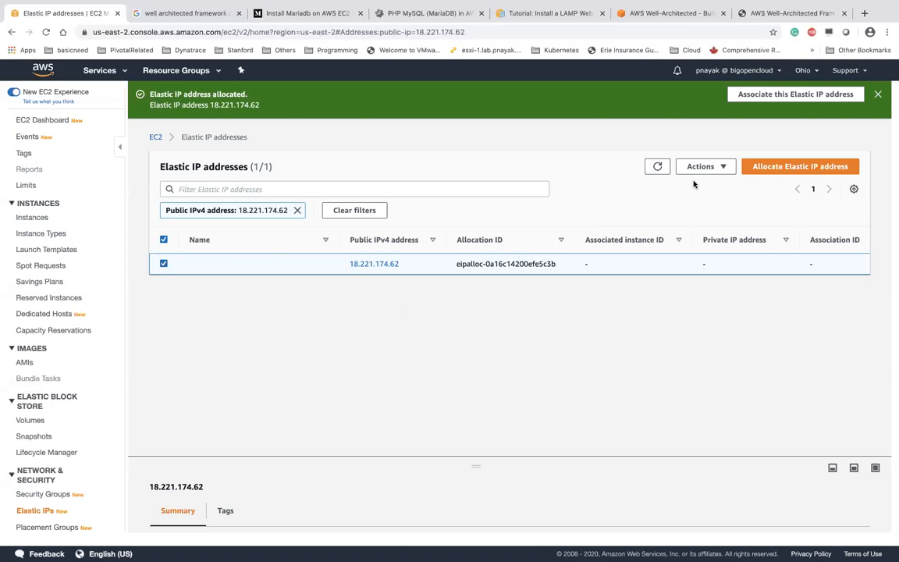
pyautogui.click(719, 169)
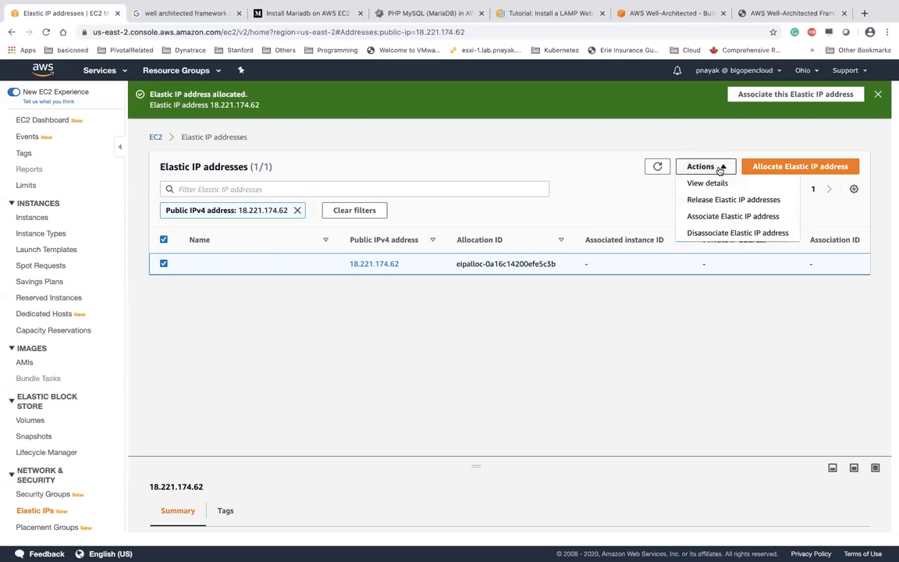
# Associate Elastic IP 18.221.174.62 with the webserver instance, then view the running instances
pyautogui.click(729, 218)
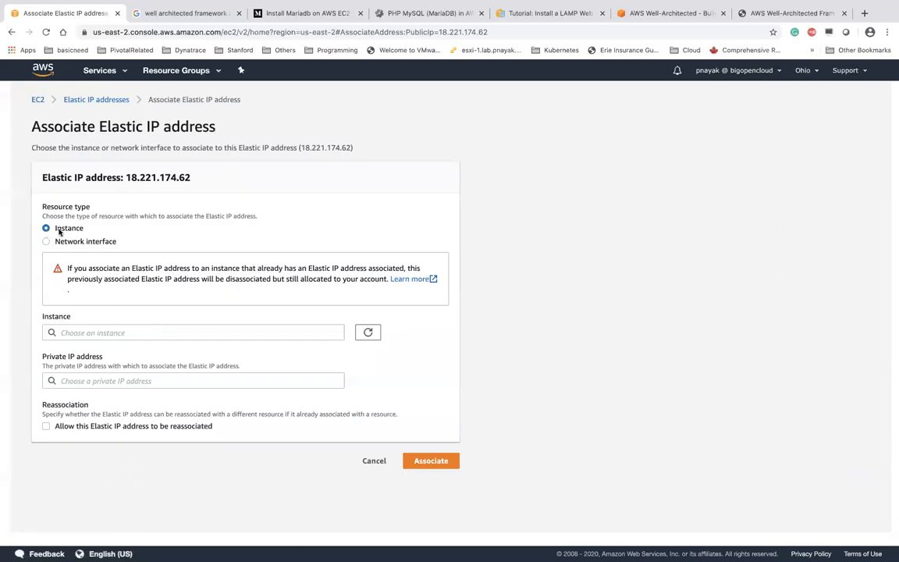
pyautogui.click(138, 332)
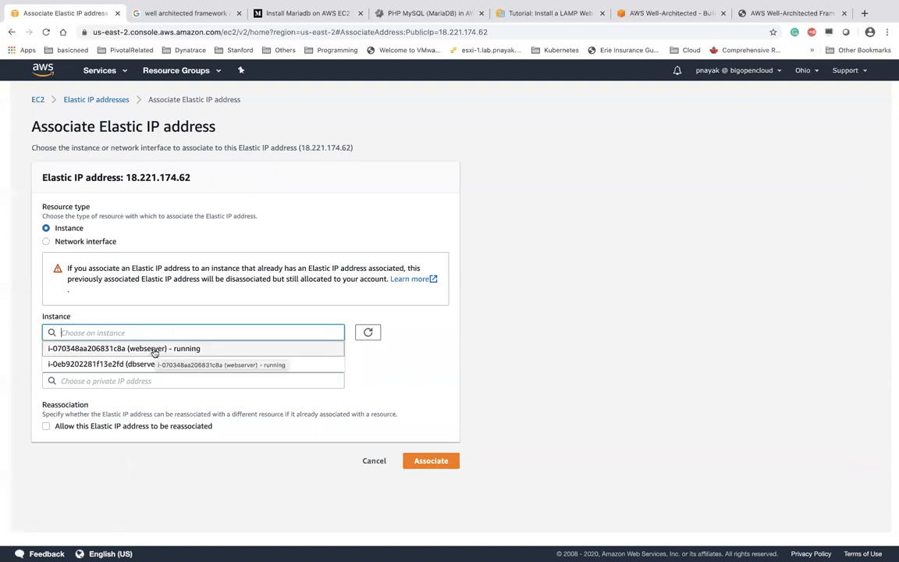
pyautogui.click(154, 350)
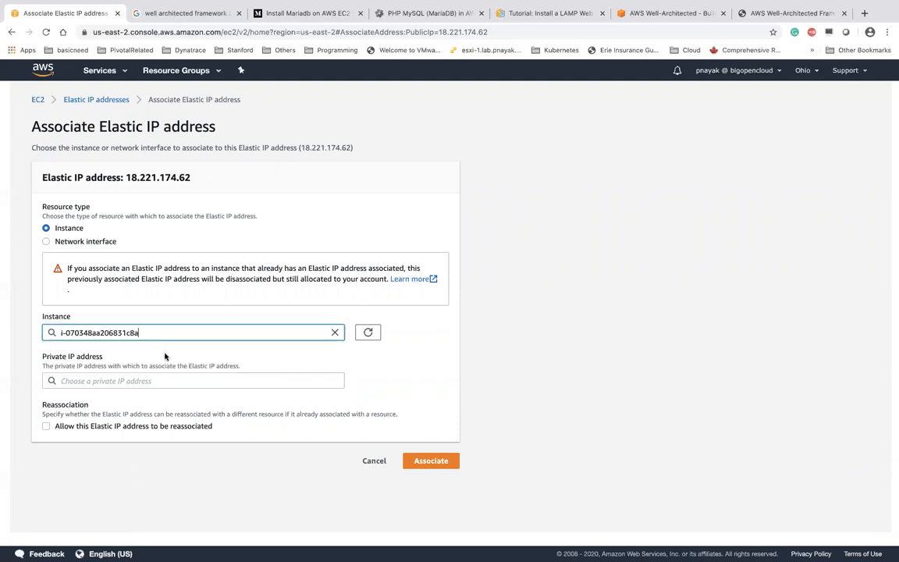
pyautogui.click(427, 461)
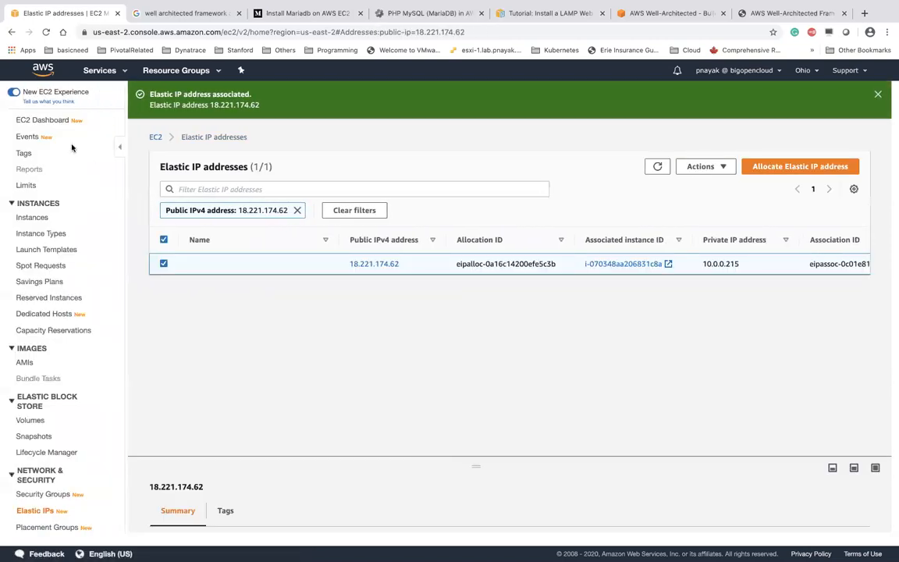
pyautogui.click(48, 125)
pyautogui.click(203, 185)
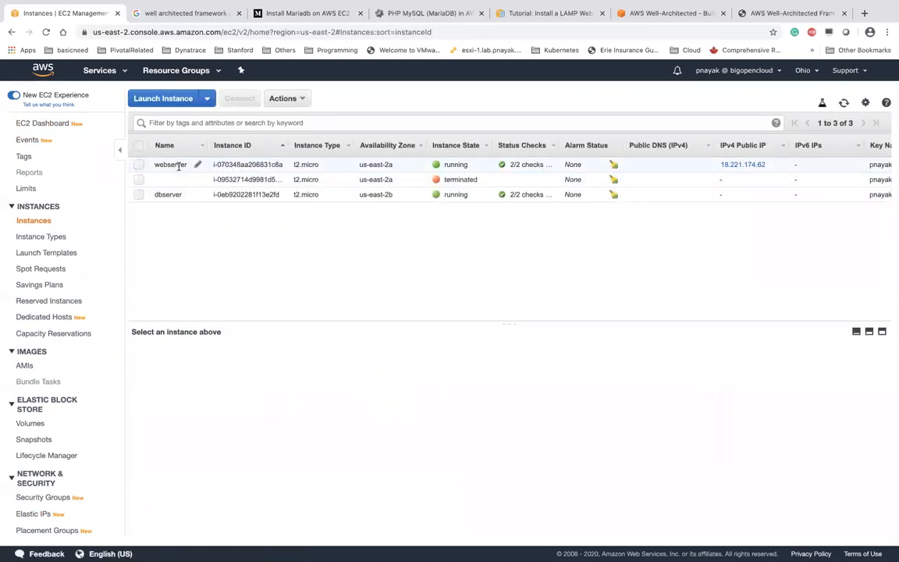
# Copy the webserver's public IP 18.221.174.62 from its details, then show the desktop overview
pyautogui.click(169, 164)
pyautogui.moveTo(671, 390)
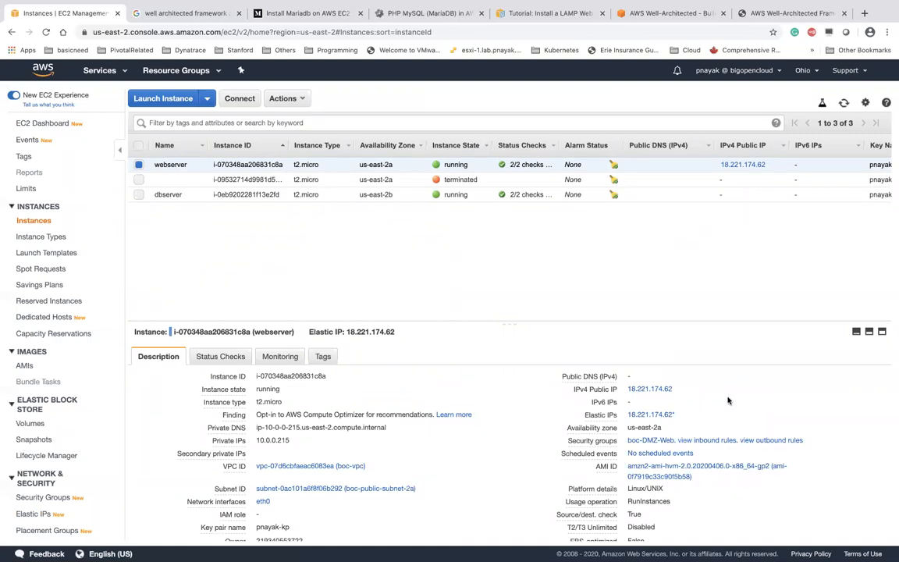
pyautogui.click(680, 389)
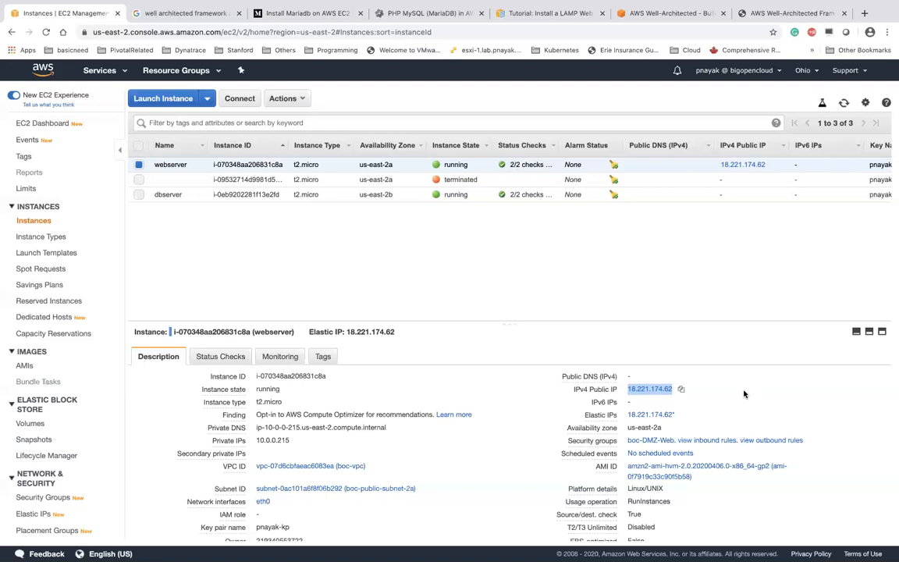
pyautogui.click(741, 393)
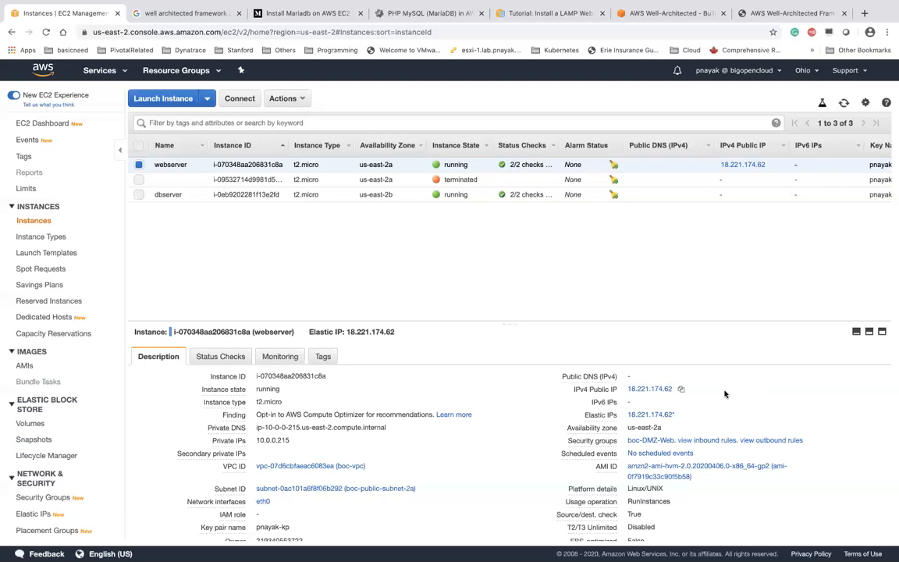
pyautogui.hotkey('ctrl', 'Up')
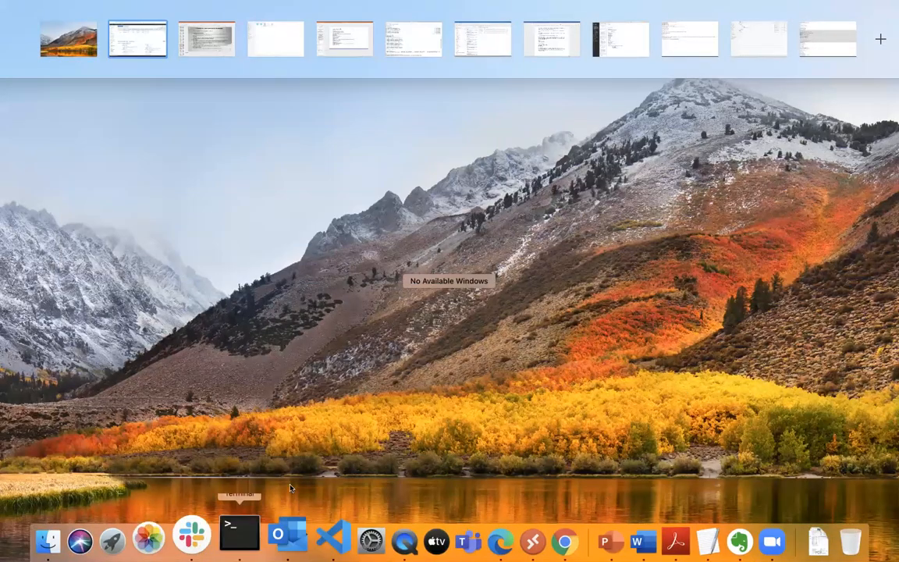
# Replace the old Terminal window and its SSH session with a fresh full-screen one
pyautogui.click(242, 541)
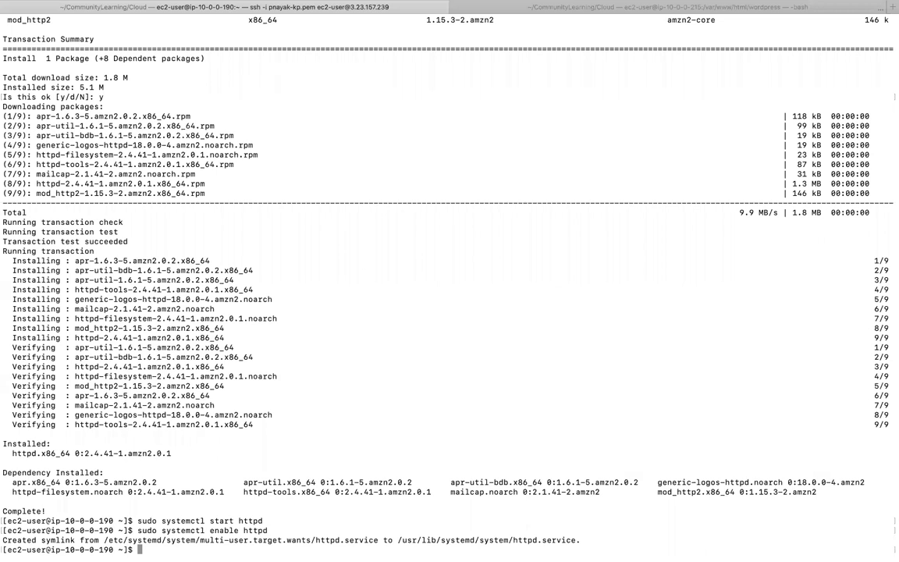
pyautogui.press('super+w')
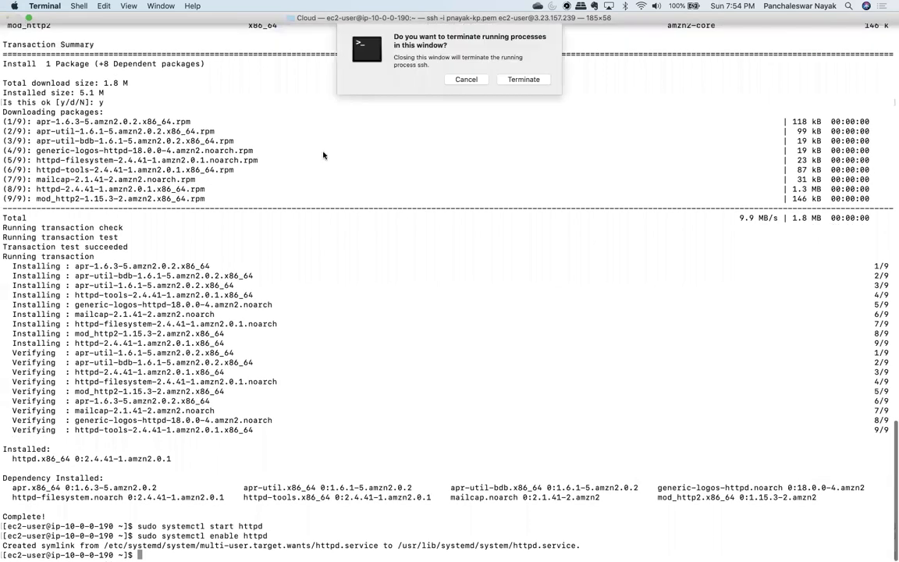
pyautogui.click(522, 79)
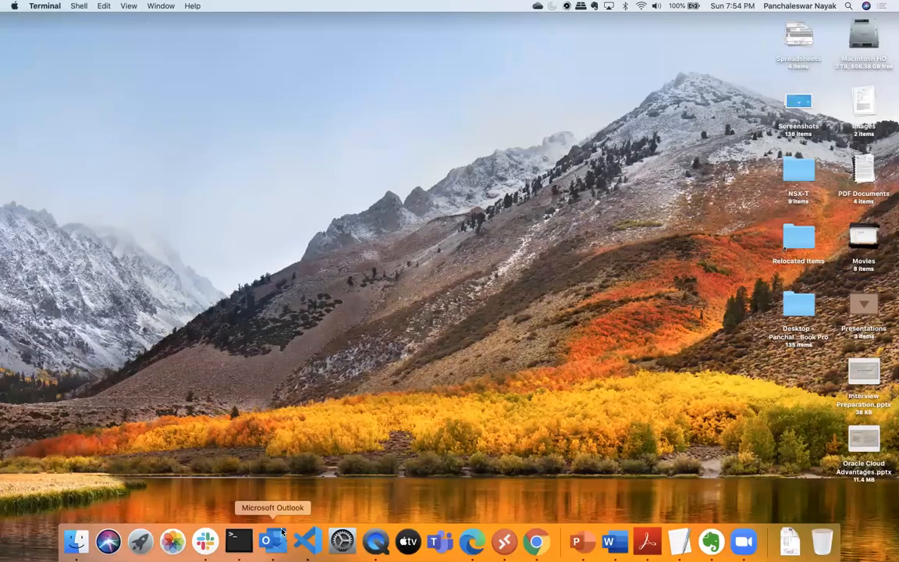
pyautogui.click(239, 540)
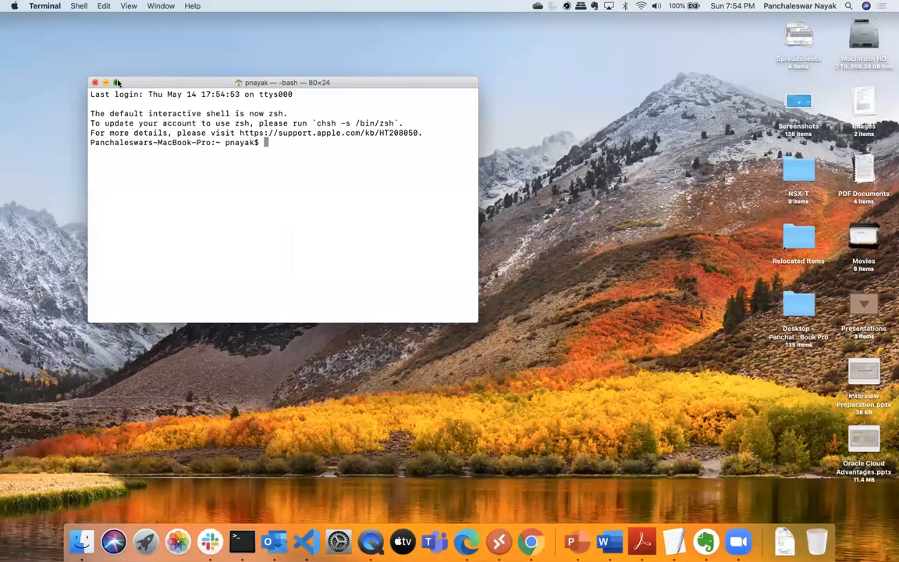
pyautogui.click(116, 82)
# Look for the CommunityLearning folder from home, then clear the screen and print the working directory
pyautogui.write('d CommunityLearning/')
pyautogui.press('Return')
pyautogui.write('cd ')
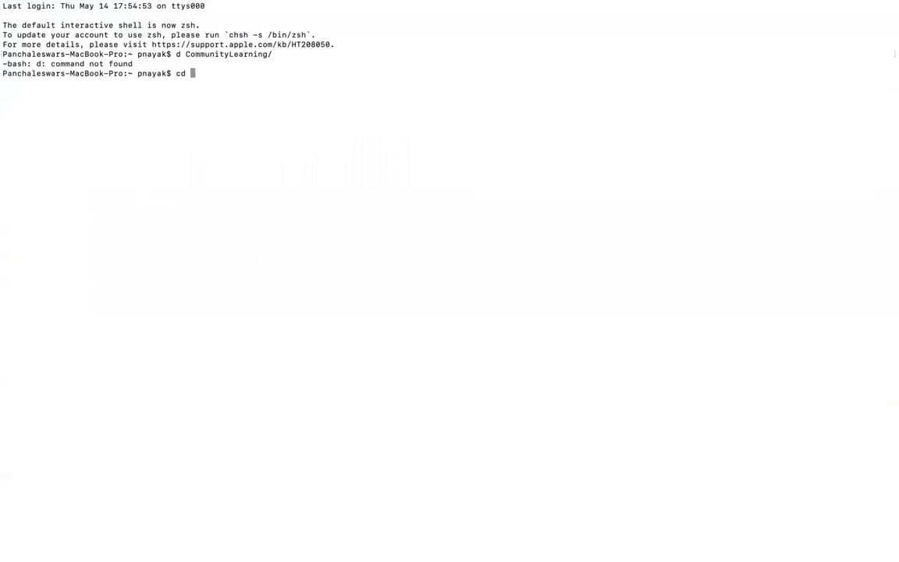
pyautogui.write('A')
pyautogui.press('Tab')
pyautogui.press('Tab')
pyautogui.press('BackSpace')
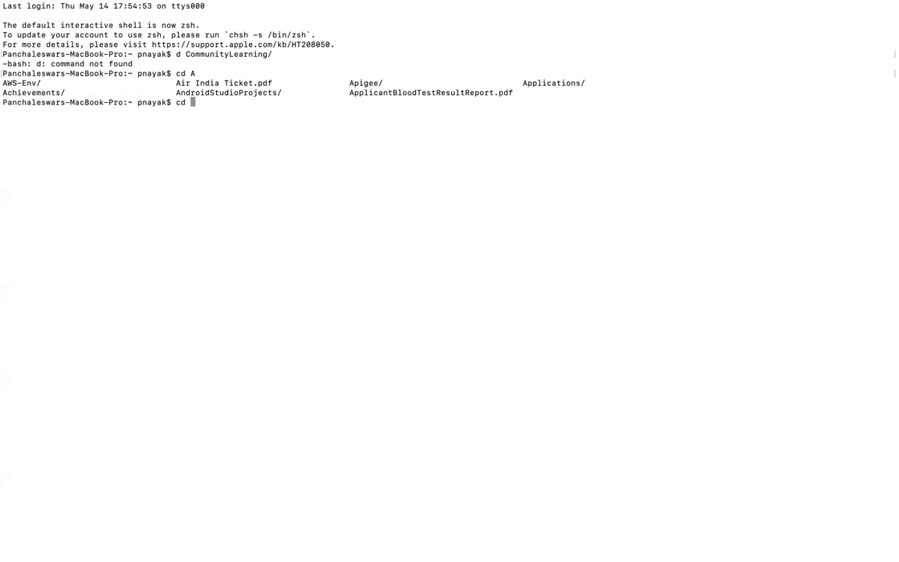
pyautogui.write('C')
pyautogui.press('Tab')
pyautogui.press('Tab')
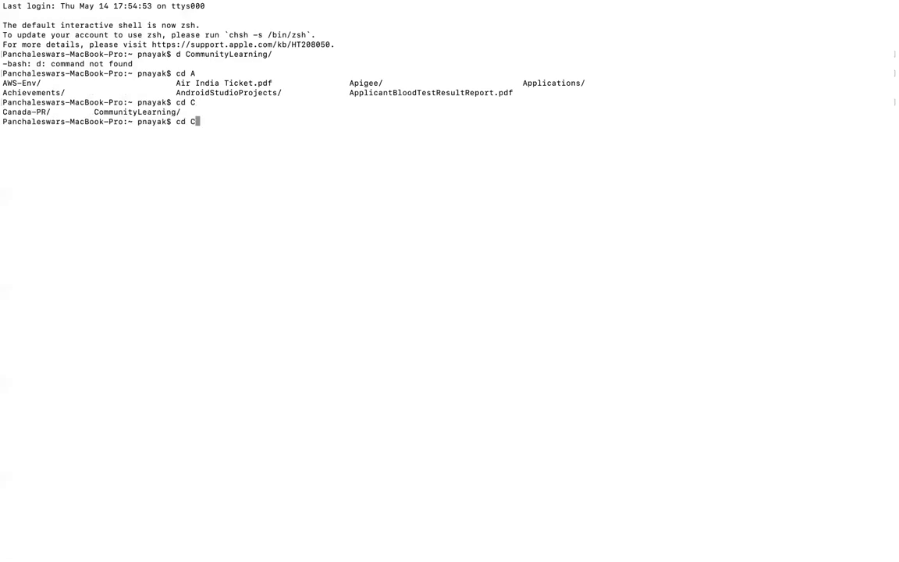
pyautogui.press('BackSpace')
pyautogui.press('BackSpace')
pyautogui.press('BackSpace')
pyautogui.press('BackSpace')
pyautogui.write('clear')
pyautogui.press('Return')
pyautogui.write('pwd')
pyautogui.press('Return')
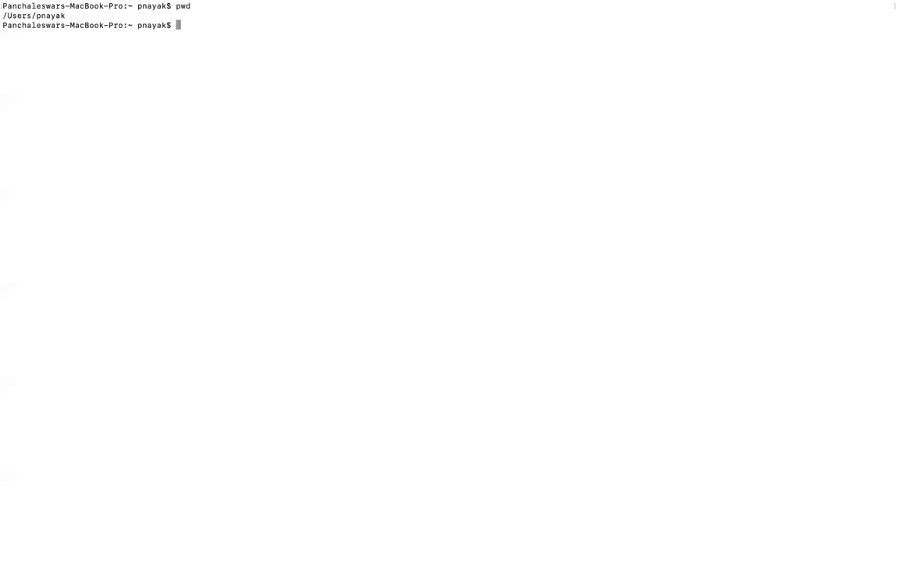
# Change into CommunityLearning/Cloud and list the files there
pyautogui.write('cd Co')
pyautogui.press('Tab')
pyautogui.press('Return')
pyautogui.write('ls')
pyautogui.press('Return')
pyautogui.write('cd mC')
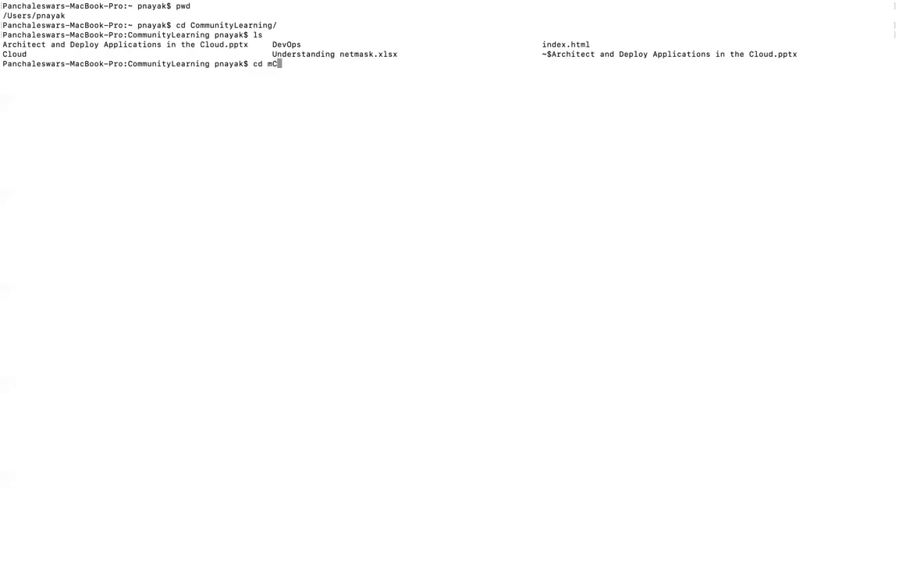
pyautogui.press('BackSpace')
pyautogui.press('BackSpace')
pyautogui.write('C')
pyautogui.press('Tab')
pyautogui.press('Return')
pyautogui.write('clea')
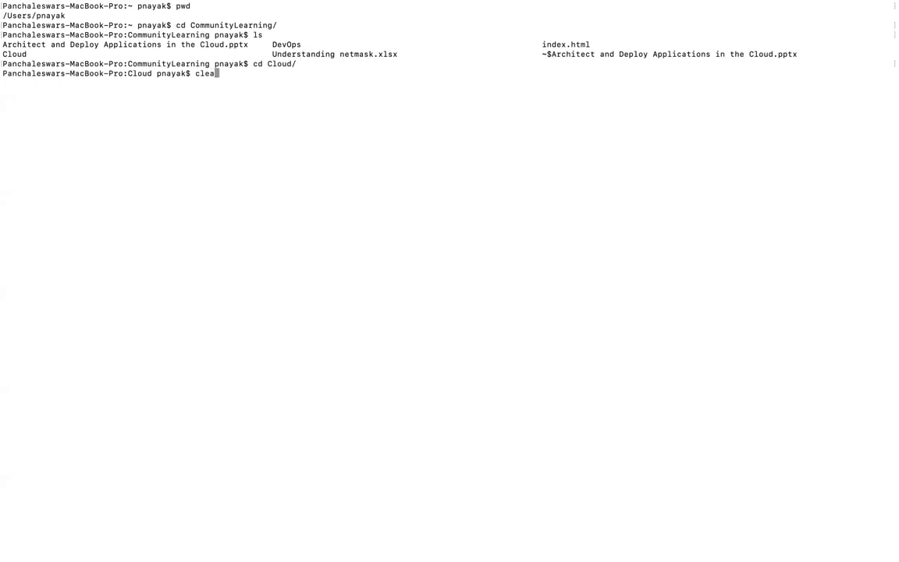
pyautogui.write('r')
pyautogui.press('Return')
pyautogui.write('ls')
pyautogui.press('Return')
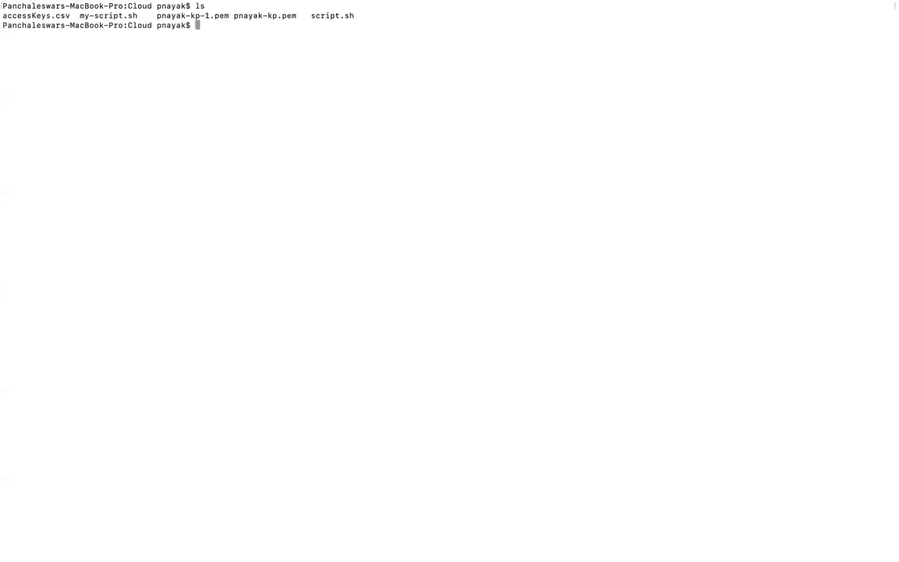
# Begin the ssh -A -i command using the webserver's .pem key pair file
pyautogui.press('BackSpace')
pyautogui.press('BackSpace')
pyautogui.press('BackSpace')
pyautogui.press('BackSpace')
pyautogui.press('BackSpace')
pyautogui.press('BackSpace')
pyautogui.press('Return')
pyautogui.press('Return')
pyautogui.press('Return')
pyautogui.press('Return')
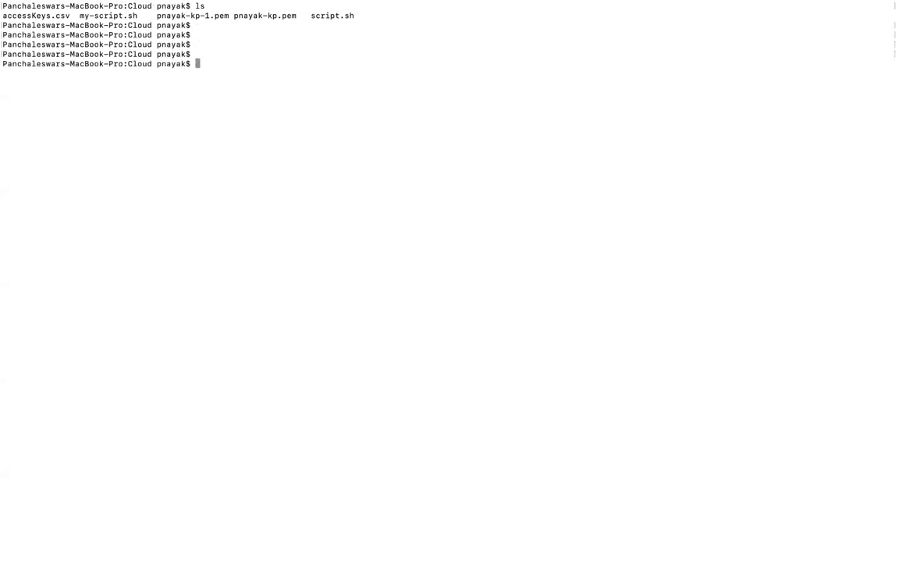
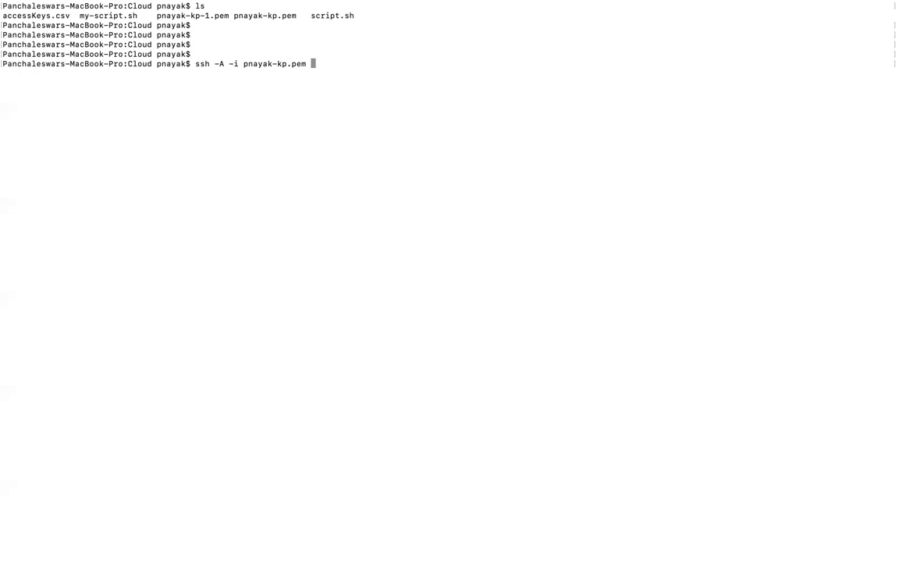
pyautogui.press('BackSpace')
pyautogui.press('BackSpace')
pyautogui.press('BackSpace')
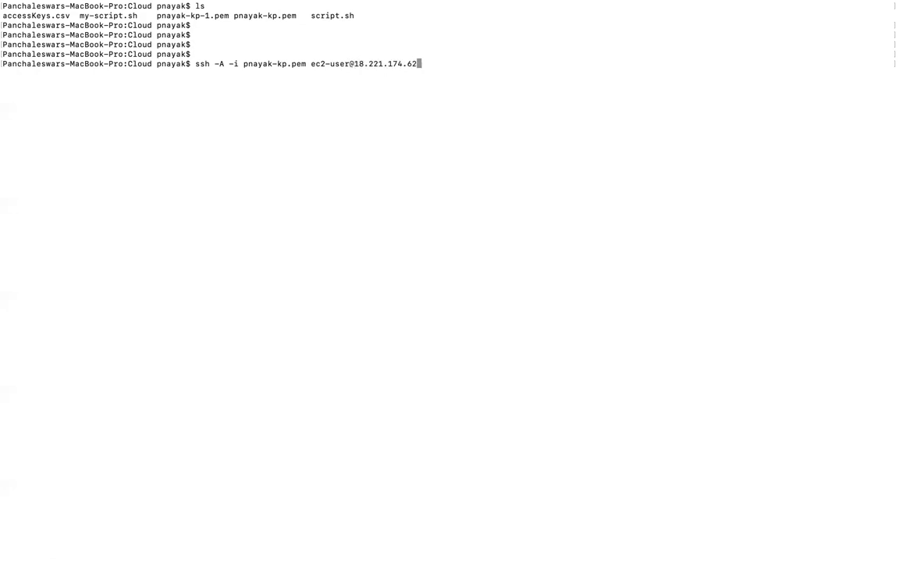
pyautogui.press('Return')
pyautogui.press('Return')
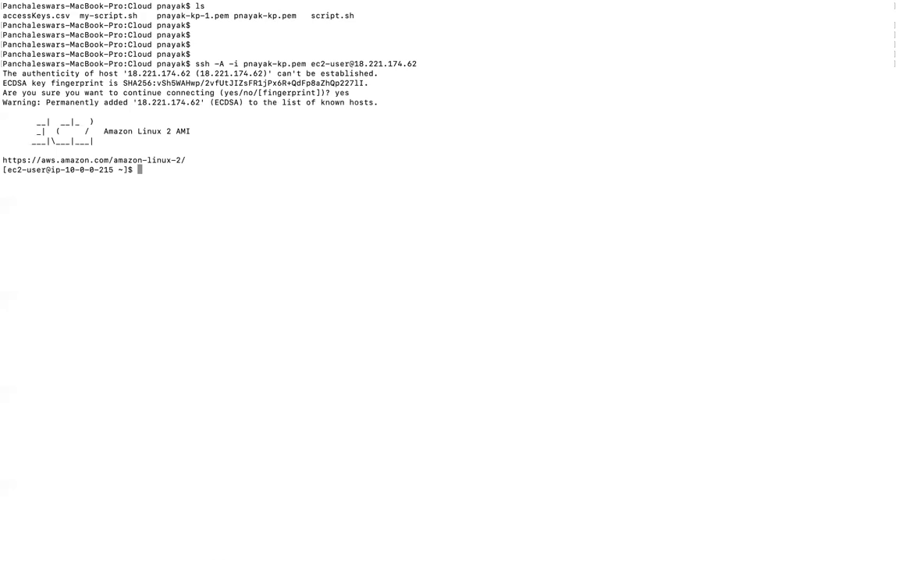
# Clear the remote screen, begin an ssh ec2-user command, and show the desktop overview
pyautogui.write('cleart')
pyautogui.press('Return')
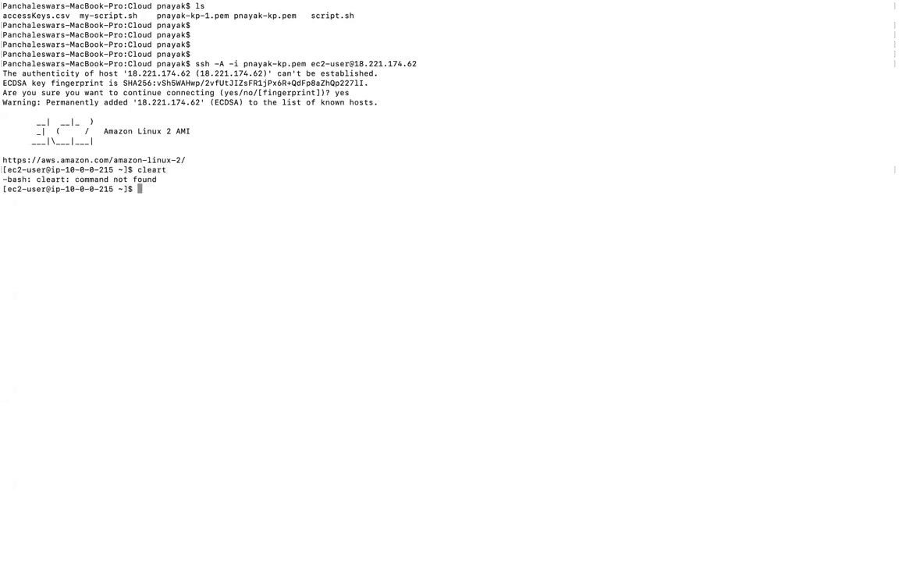
pyautogui.write('clear')
pyautogui.press('Return')
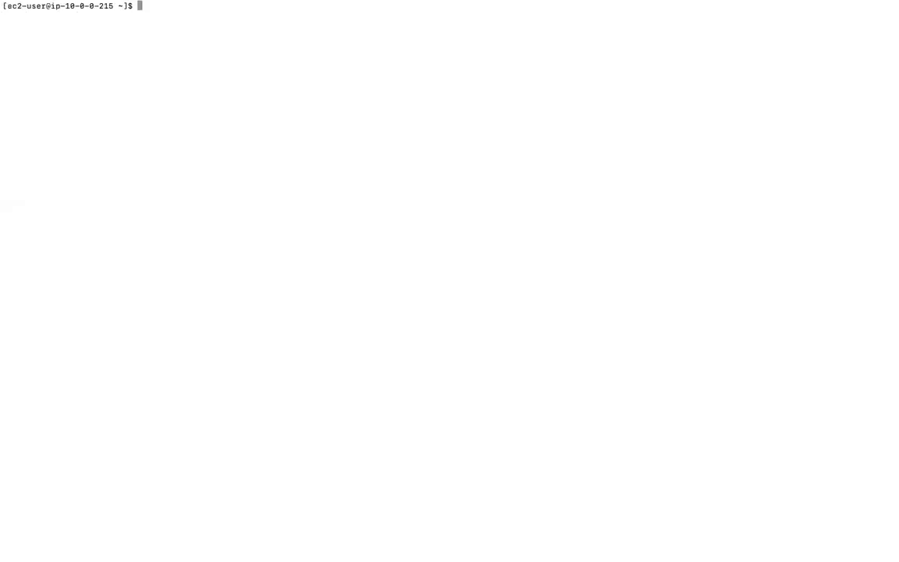
pyautogui.write('ssh ec2-user@')
pyautogui.hotkey('ctrl', 'Up')
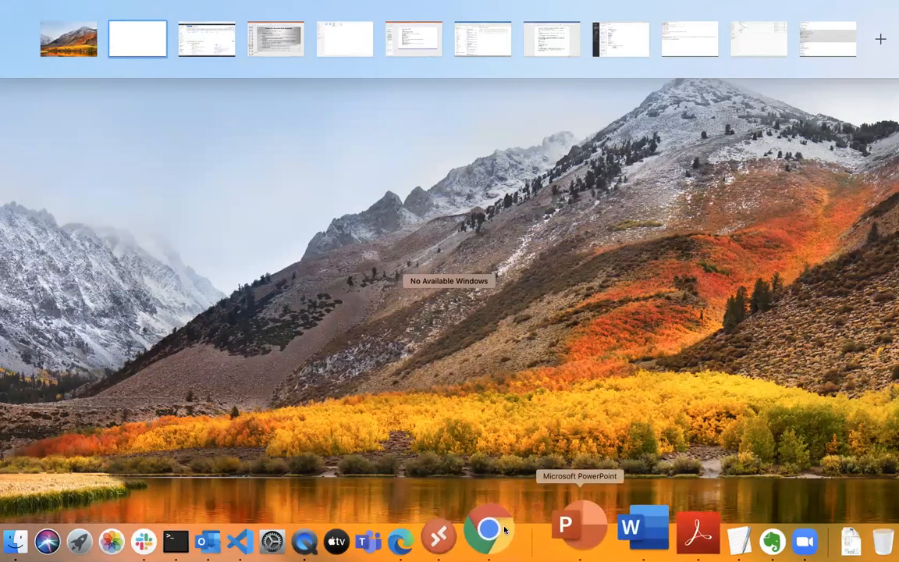
# Switch to the AWS console and select dbserver to read its private IP 10.0.1.91
pyautogui.press('Escape')
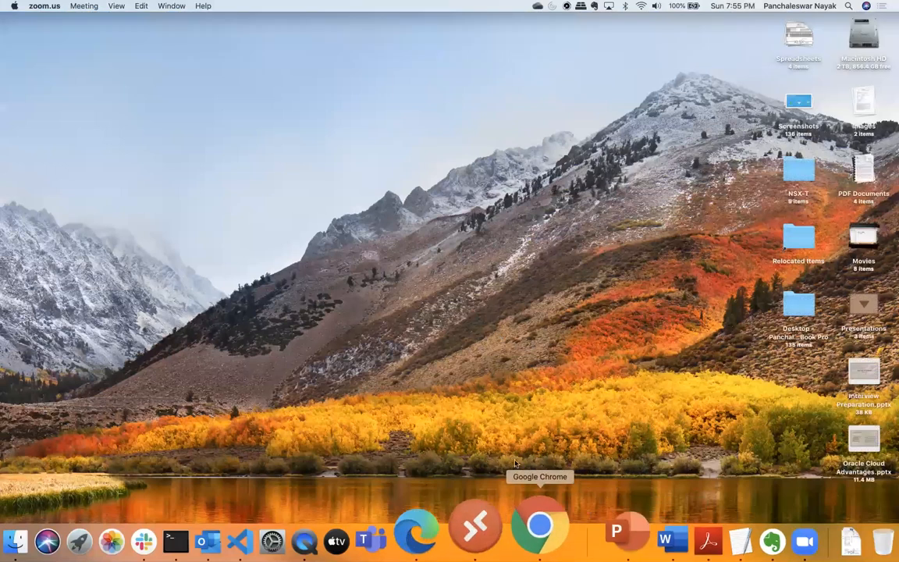
pyautogui.click(485, 527)
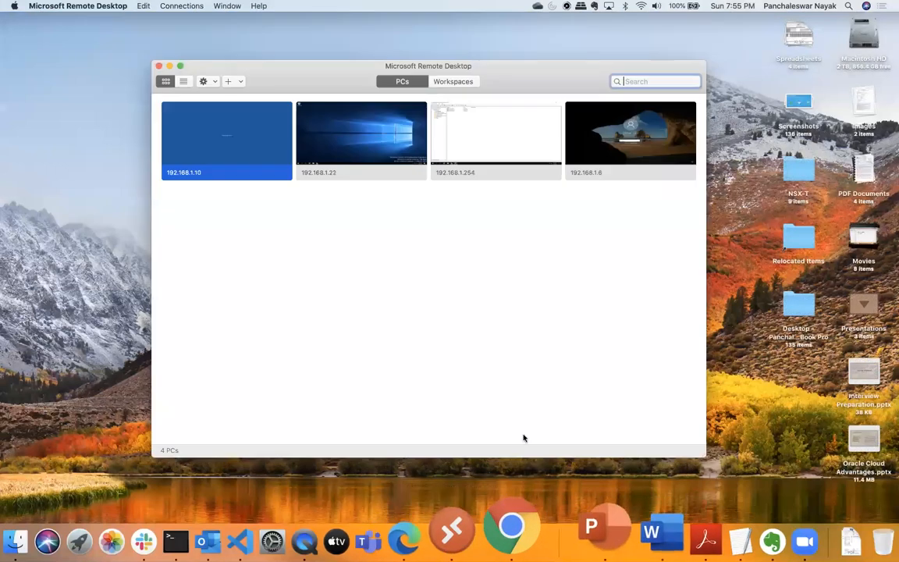
pyautogui.click(158, 68)
pyautogui.click(517, 528)
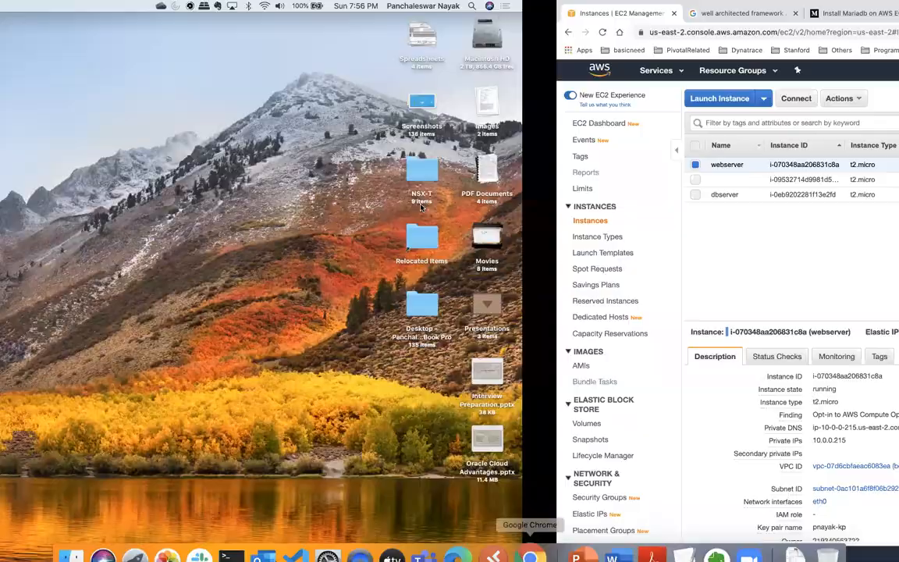
pyautogui.click(166, 194)
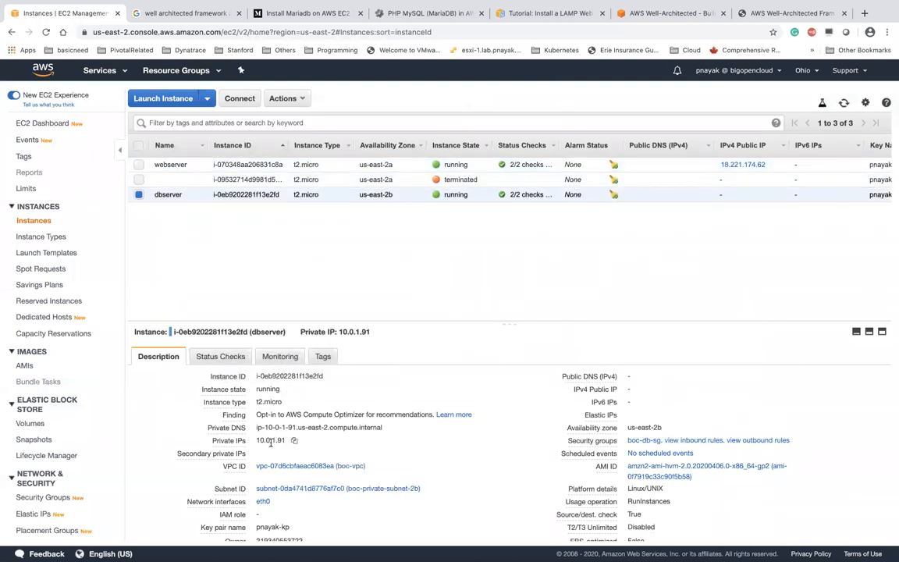
pyautogui.hotkey('ctrl', 'Up')
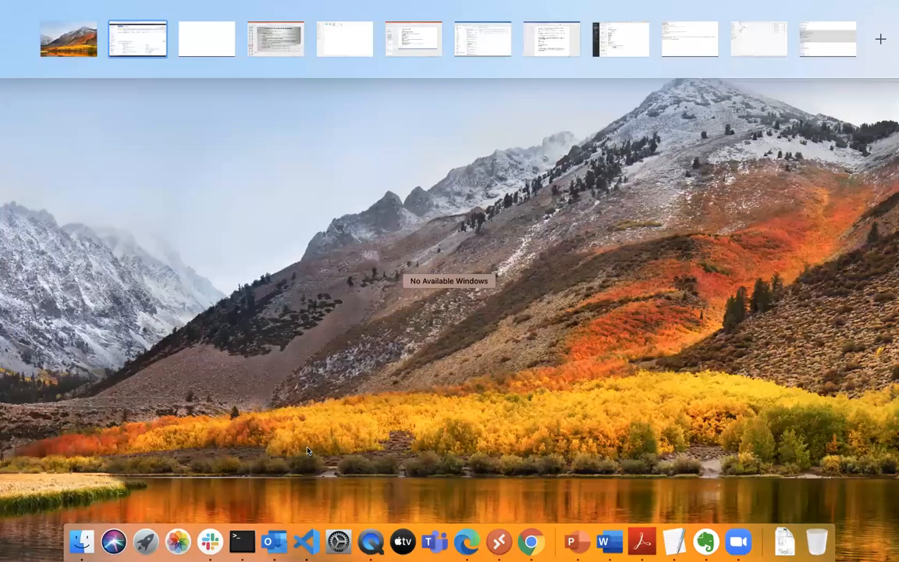
# SSH from the webserver into dbserver at 10.0.1.91, accept its host key, then exit back
pyautogui.click(241, 538)
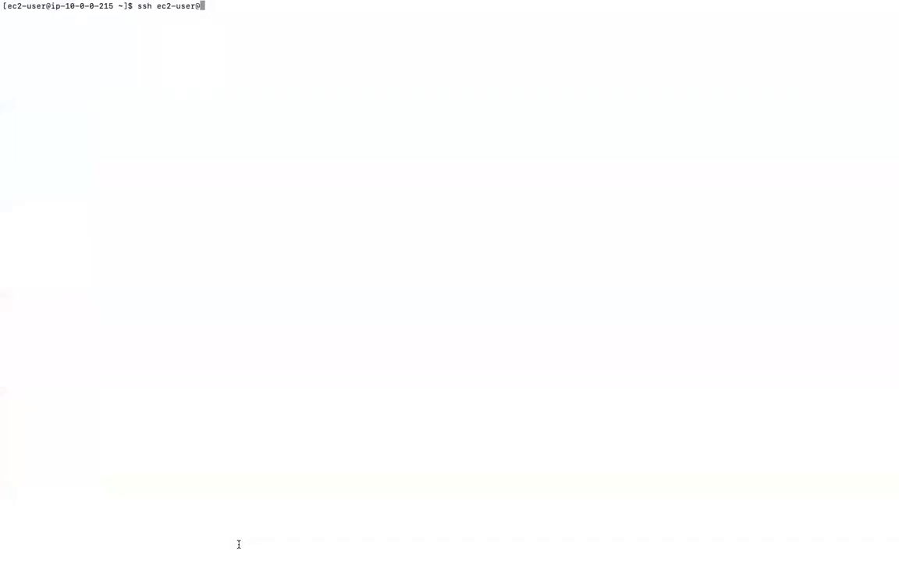
pyautogui.write('10.0.1.91')
pyautogui.press('Return')
pyautogui.write('yes')
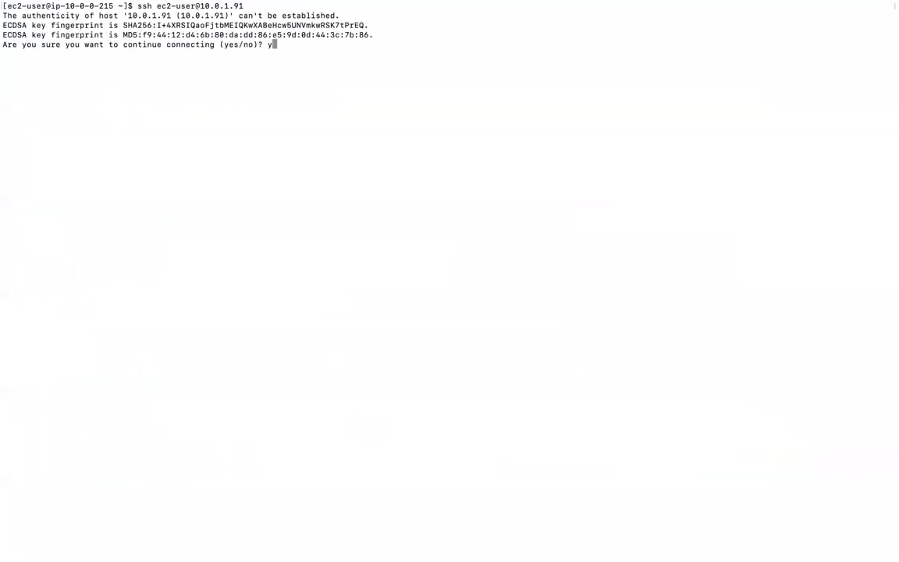
pyautogui.press('Return')
pyautogui.write('exit')
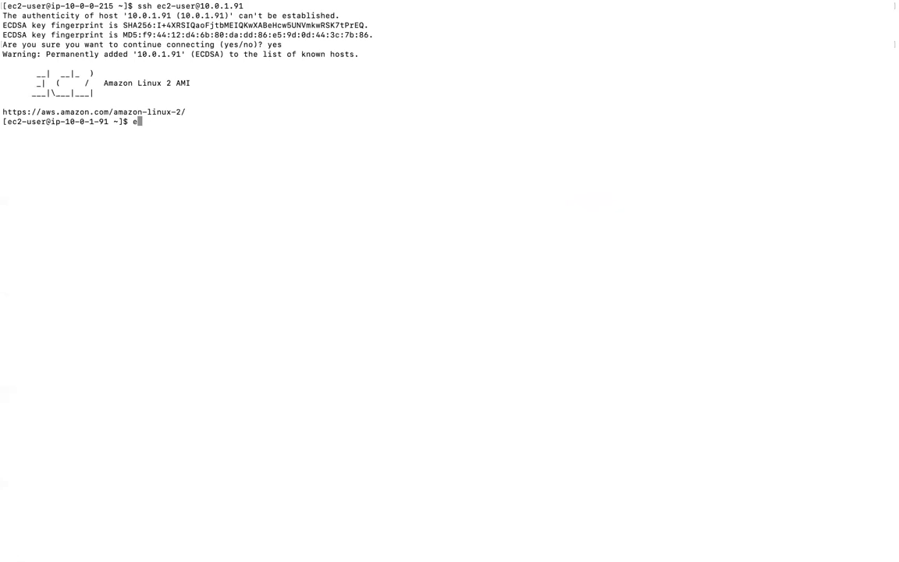
pyautogui.press('Return')
pyautogui.write('cleart')
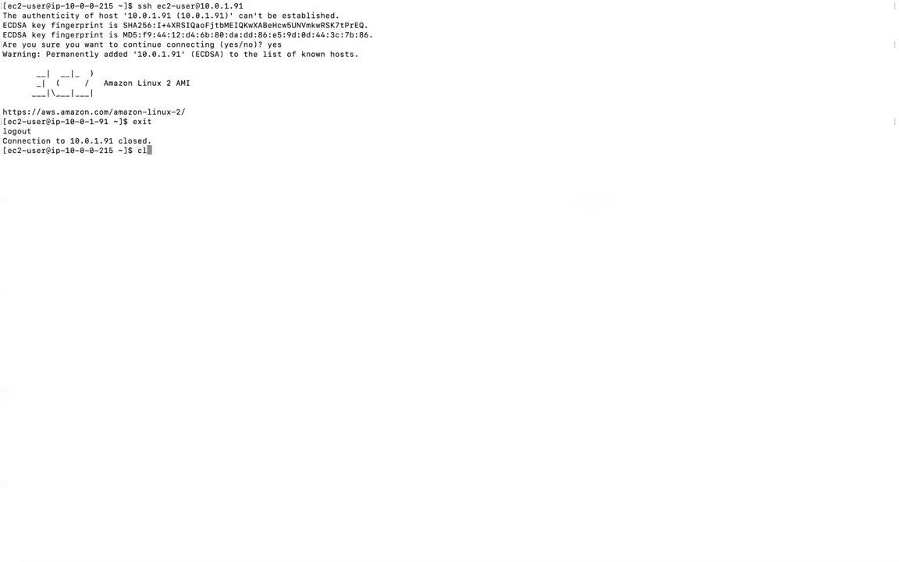
pyautogui.press('Return')
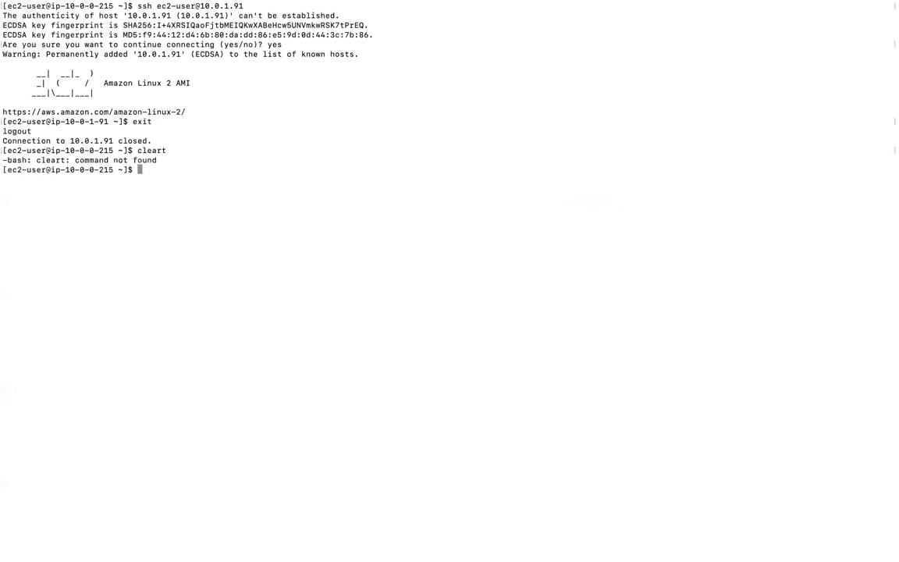
# Install Apache httpd on the webserver with sudo yum install httpd, confirming with y
pyautogui.write('less')
pyautogui.press('BackSpace')
pyautogui.press('BackSpace')
pyautogui.press('BackSpace')
pyautogui.press('BackSpace')
pyautogui.write('cl')
pyautogui.press('BackSpace')
pyautogui.press('BackSpace')
pyautogui.write('ss')
pyautogui.press('BackSpace')
pyautogui.press('BackSpace')
pyautogui.write('sudo yumm')
pyautogui.press('BackSpace')
pyautogui.write('install httpd')
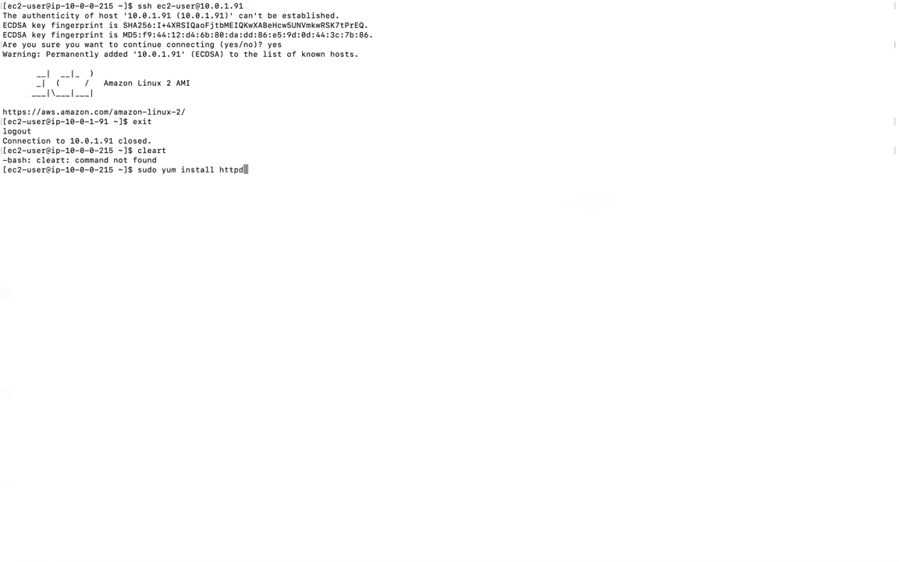
pyautogui.press('Return')
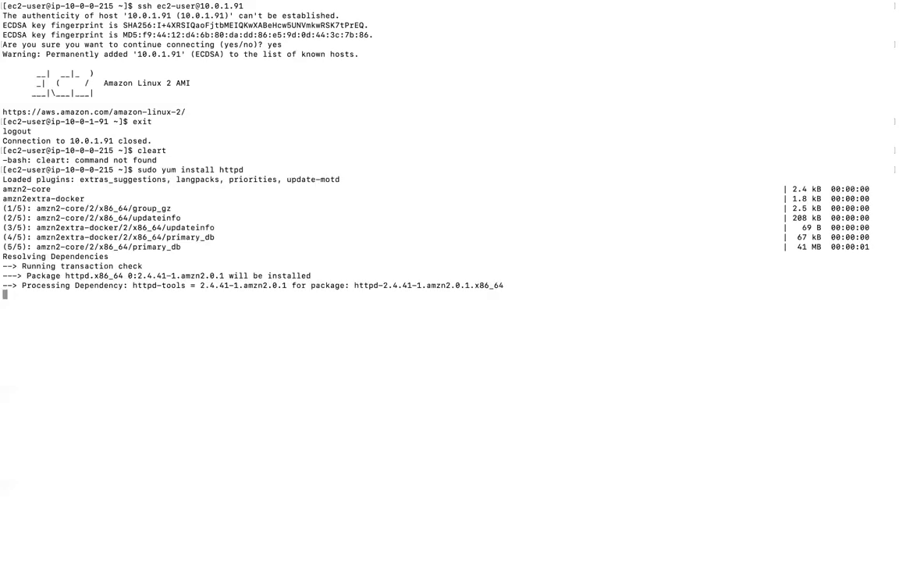
pyautogui.write('y')
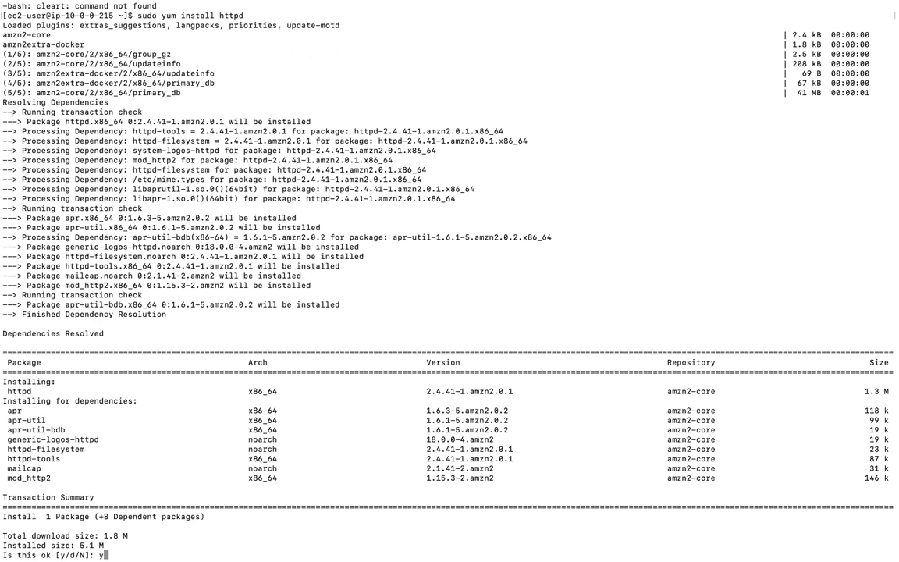
pyautogui.press('Return')
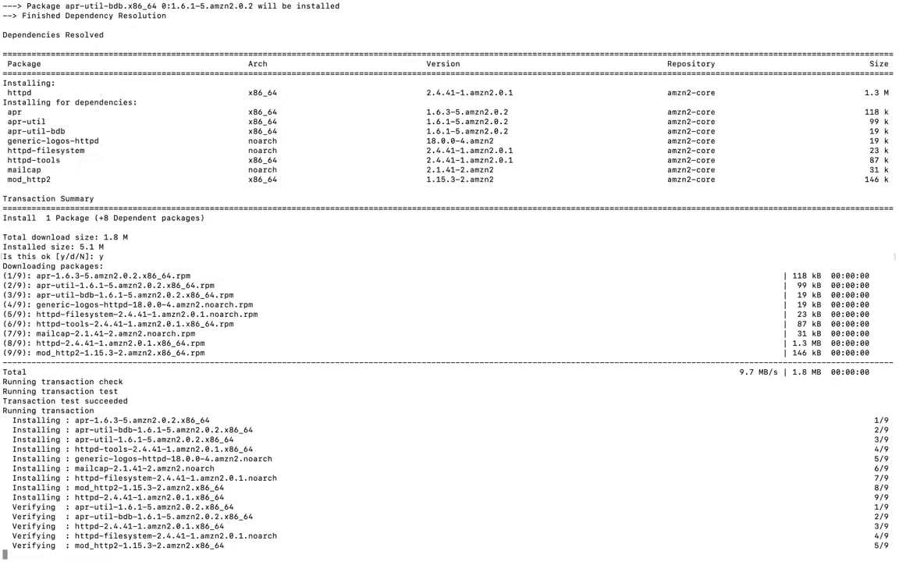
pyautogui.write('cleart')
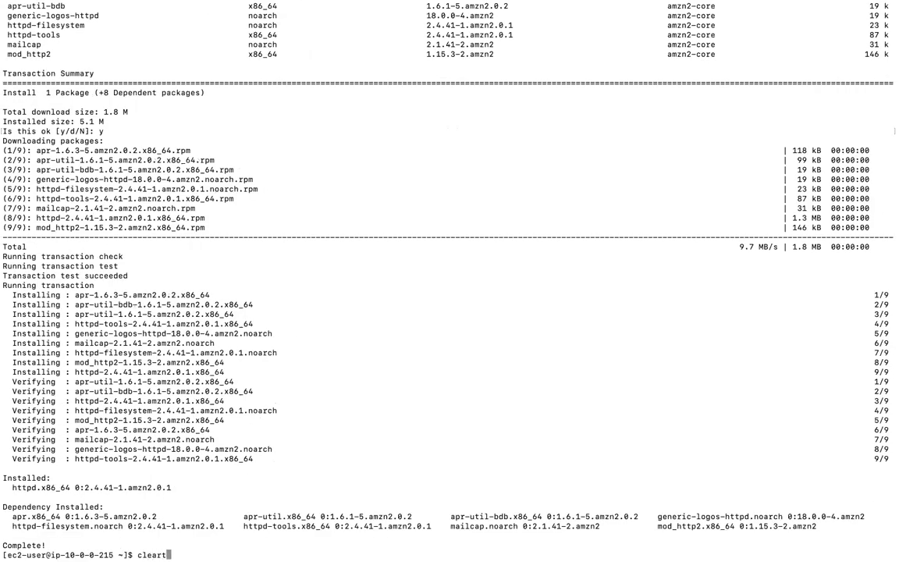
pyautogui.press('Return')
# Start httpd with sudo systemctl start httpd and enable it at boot
pyautogui.write('s')
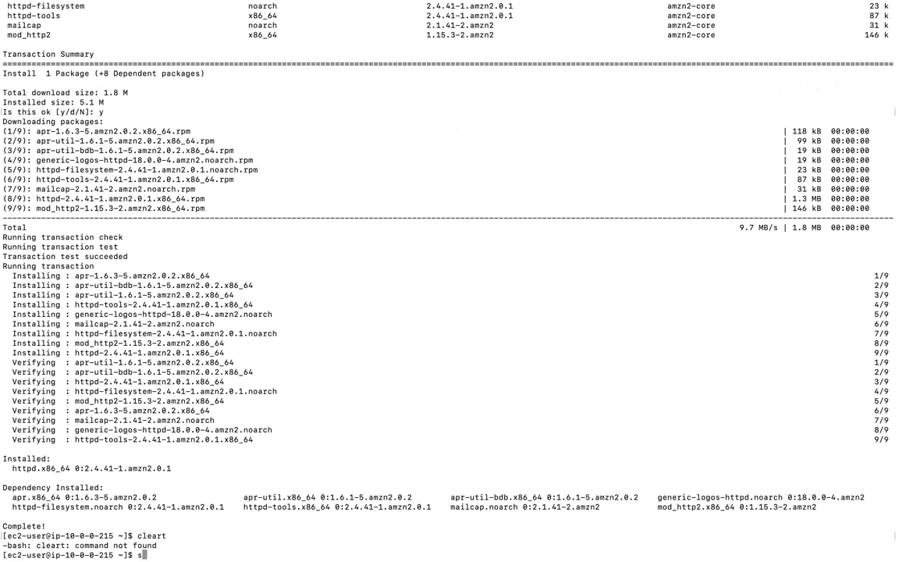
pyautogui.write('udo systemctl start ')
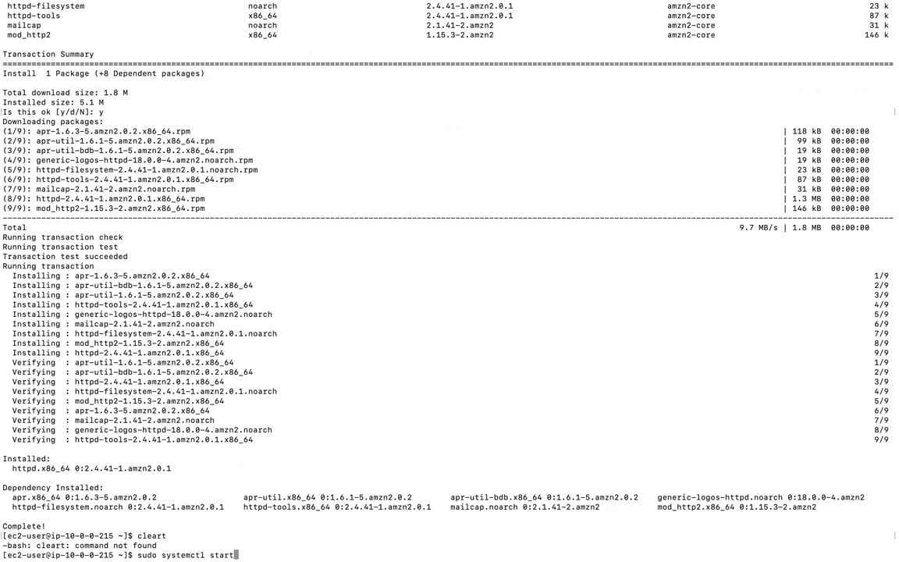
pyautogui.write('httpd')
pyautogui.press('Return')
pyautogui.write('sudo')
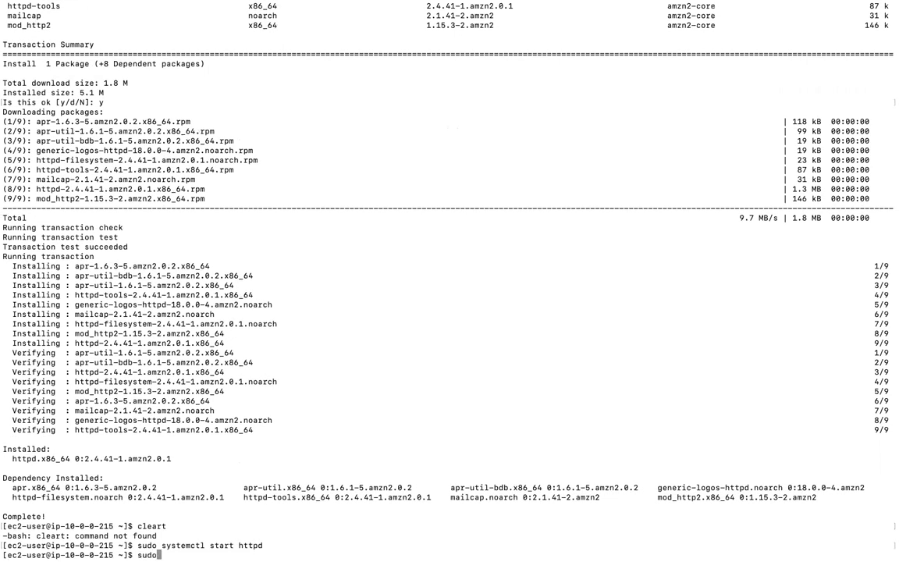
pyautogui.write('emctl enable httpd')
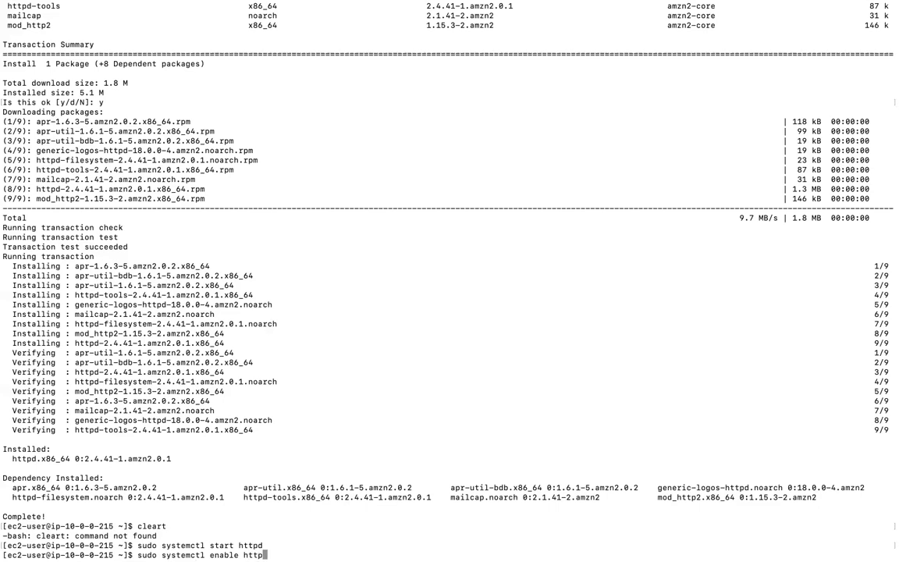
pyautogui.press('Return')
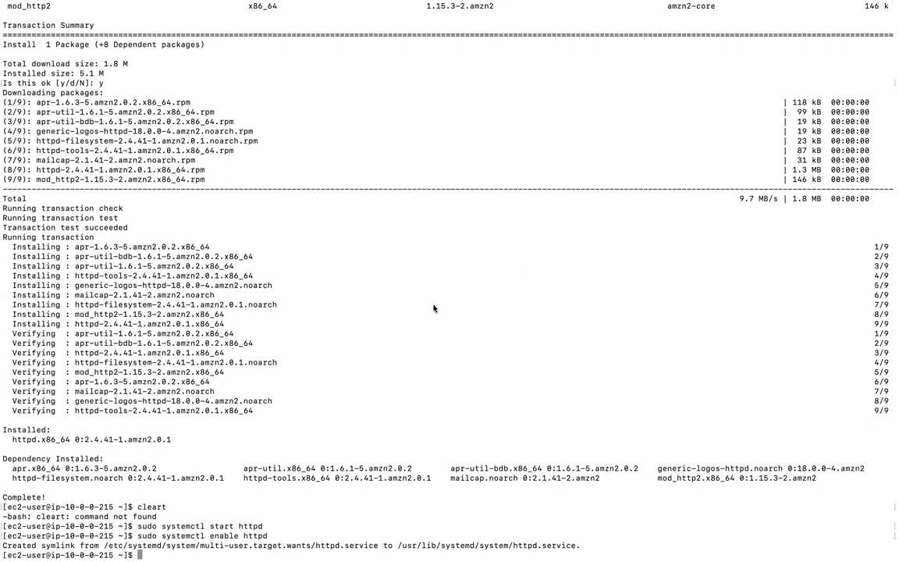
pyautogui.hotkey('ctrl', 'Up')
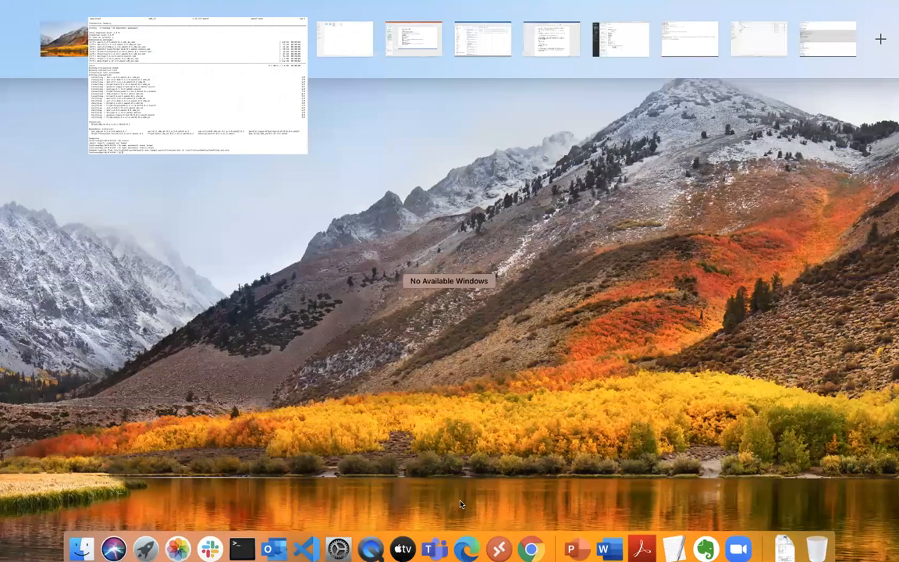
# Run 'clear' in Terminal, then bring the EC2 Instances page in Chrome back to the front
pyautogui.click(529, 538)
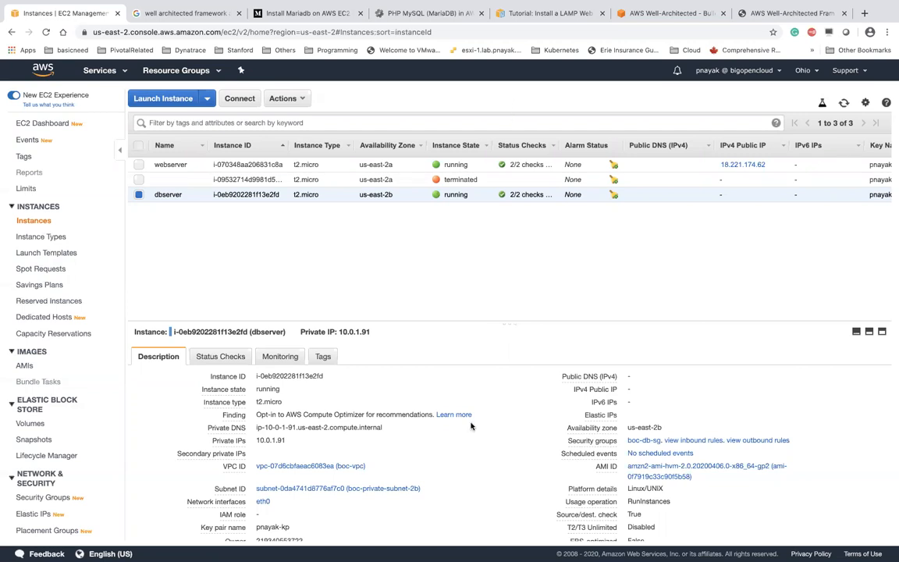
pyautogui.hotkey('ctrl', 'Up')
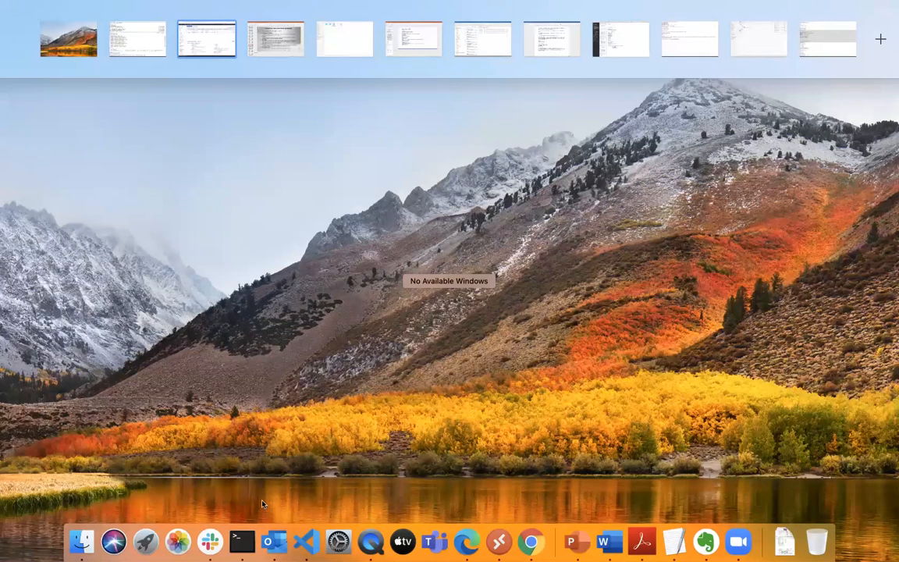
pyautogui.click(242, 538)
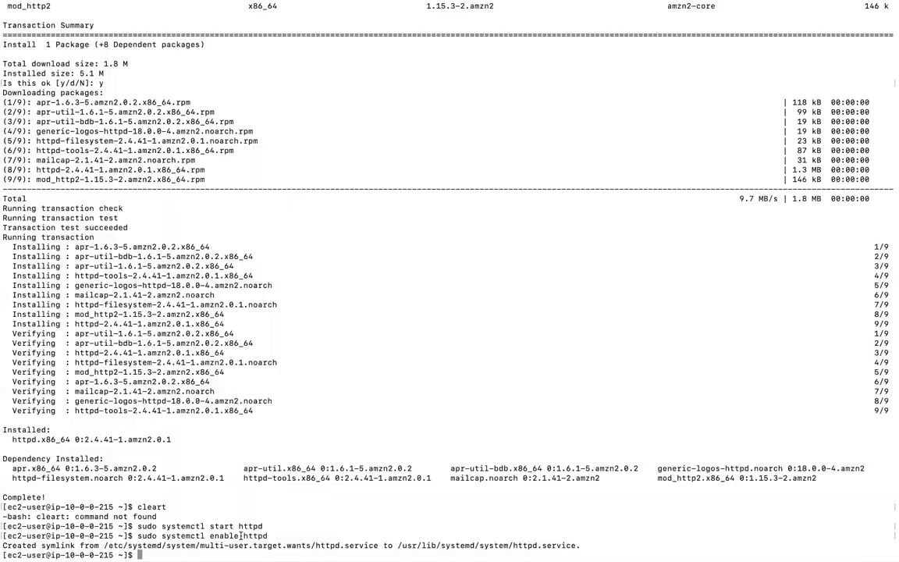
pyautogui.write('clear')
pyautogui.press('Return')
pyautogui.hotkey('ctrl', 'Up')
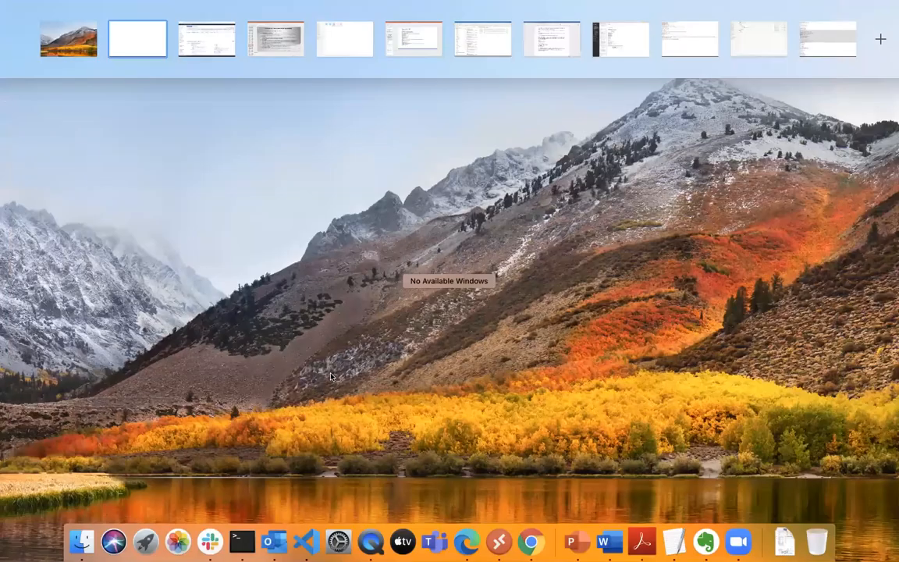
pyautogui.click(525, 544)
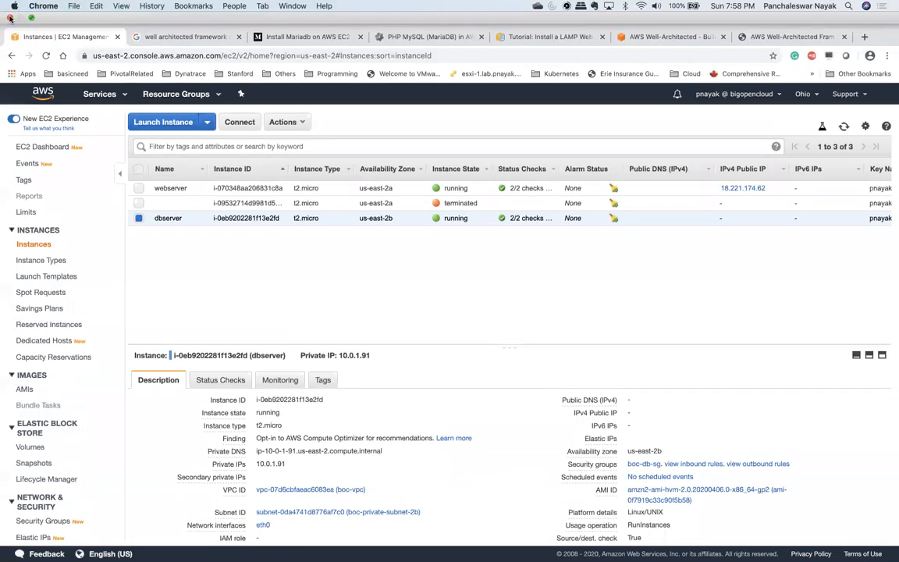
# Close the full-screen Chrome EC2 console window and quit Evernote and Adobe Acrobat
pyautogui.click(10, 17)
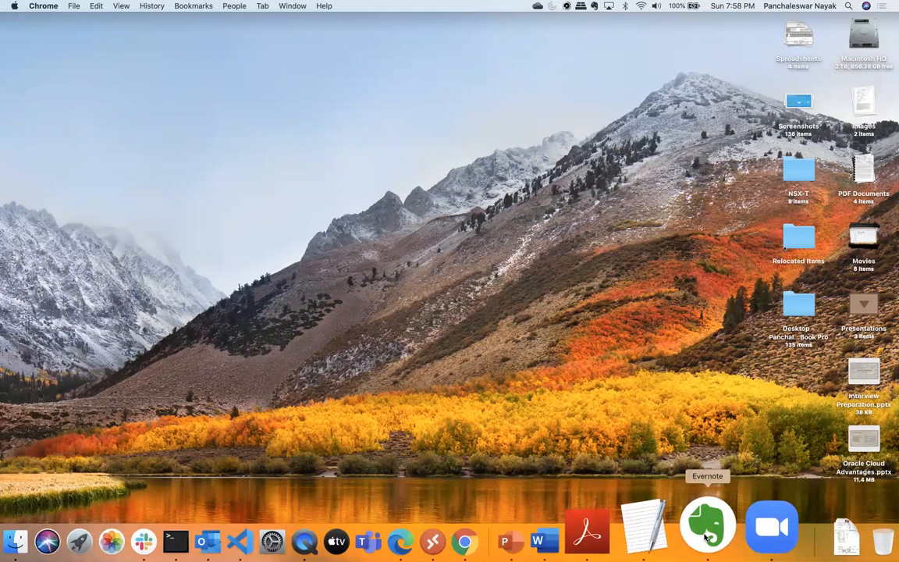
pyautogui.rightClick(705, 539)
pyautogui.click(706, 472)
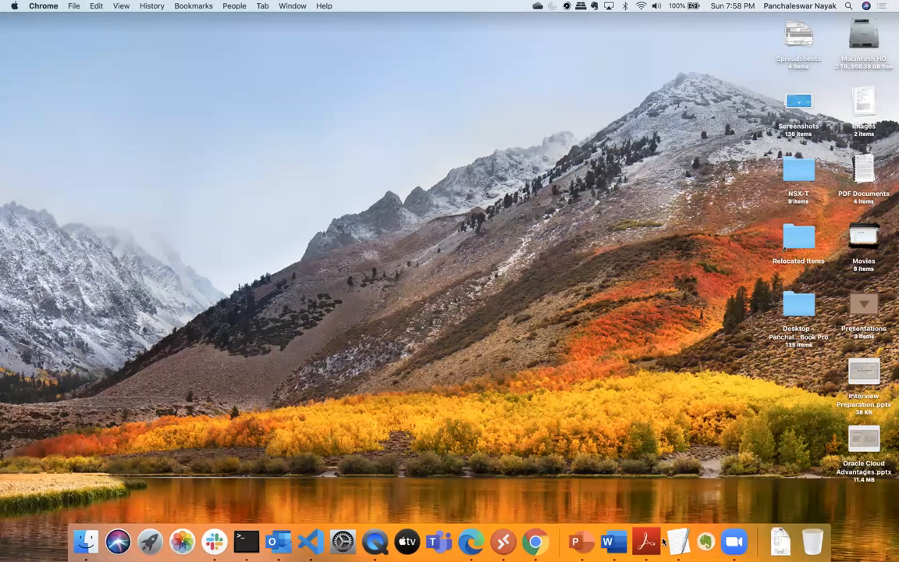
pyautogui.rightClick(662, 517)
pyautogui.click(668, 470)
pyautogui.rightClick(660, 535)
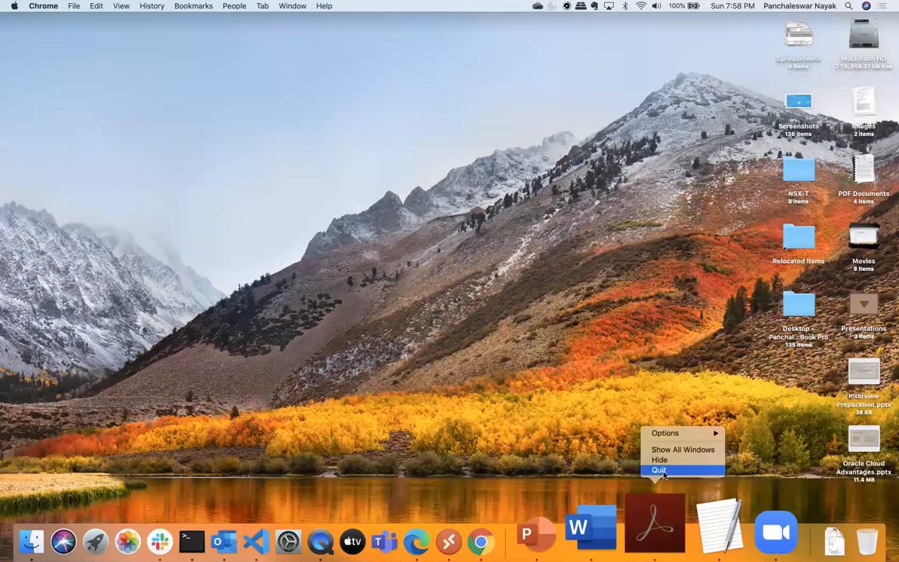
pyautogui.click(659, 470)
# Quit Microsoft Word, PowerPoint, Edge and QuickTime Player from the Dock
pyautogui.rightClick(628, 536)
pyautogui.click(653, 473)
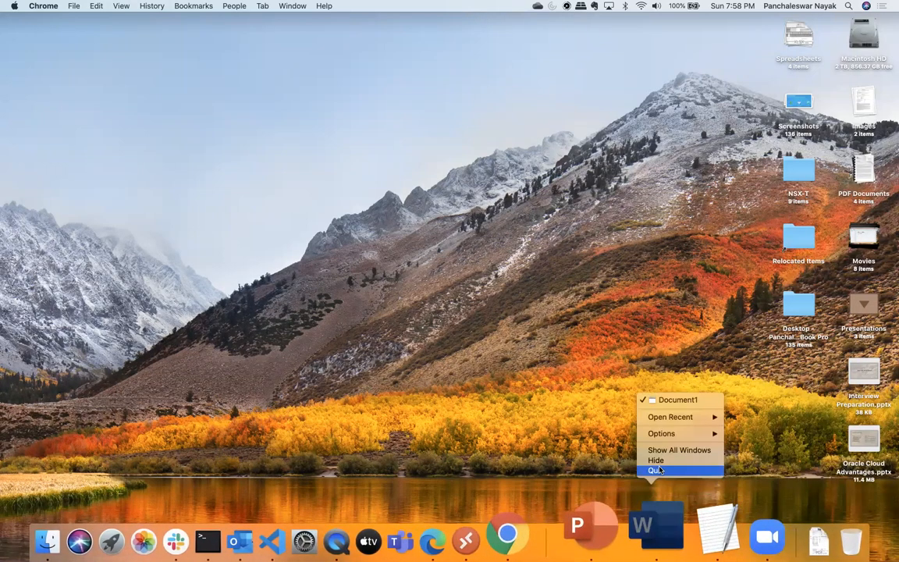
pyautogui.rightClick(607, 535)
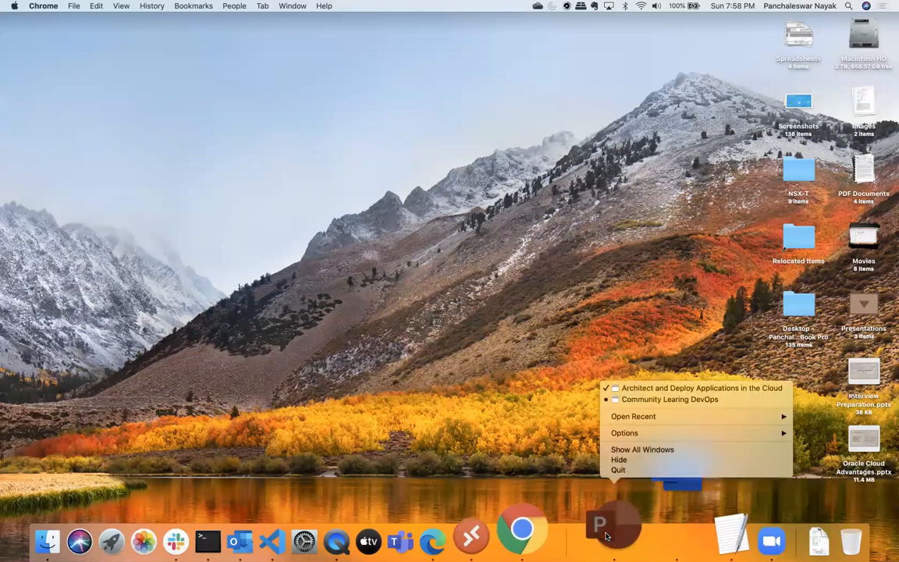
pyautogui.click(618, 470)
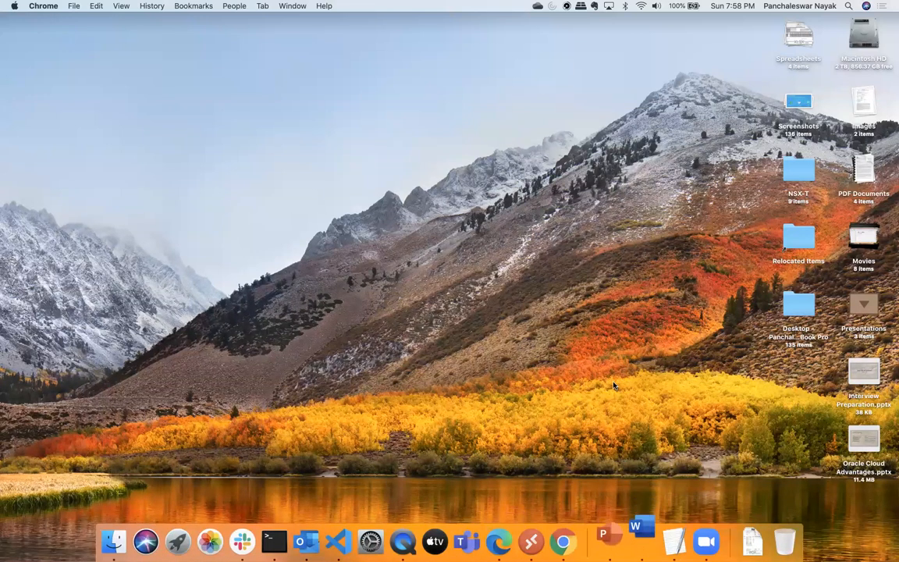
pyautogui.rightClick(499, 535)
pyautogui.click(499, 468)
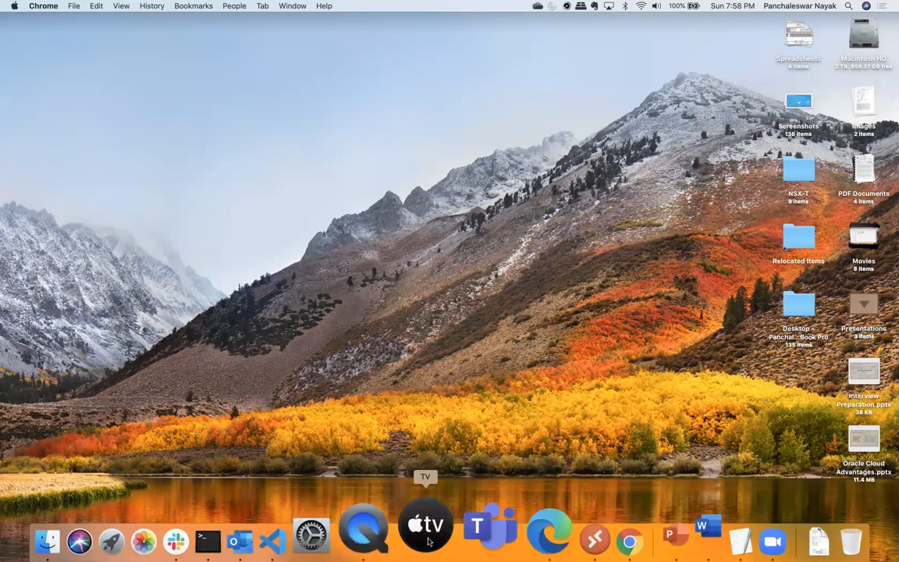
pyautogui.rightClick(404, 525)
pyautogui.click(416, 471)
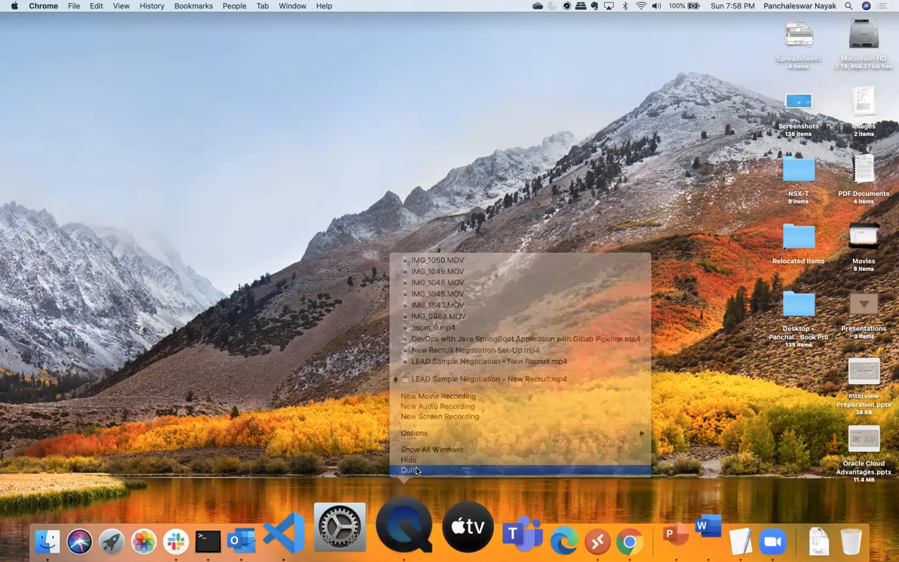
# Quit VS Code, Outlook and Slack from the Dock
pyautogui.rightClick(344, 510)
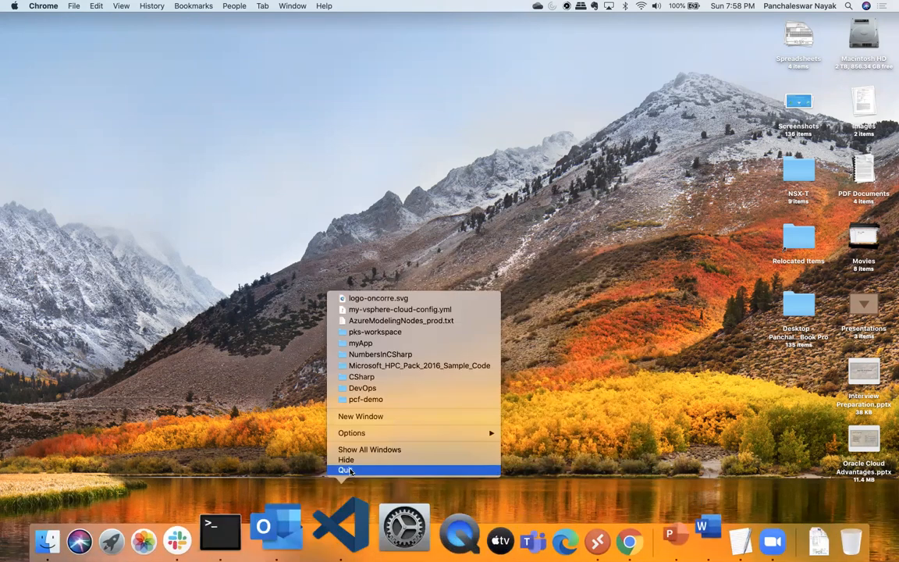
pyautogui.click(345, 470)
pyautogui.rightClick(316, 499)
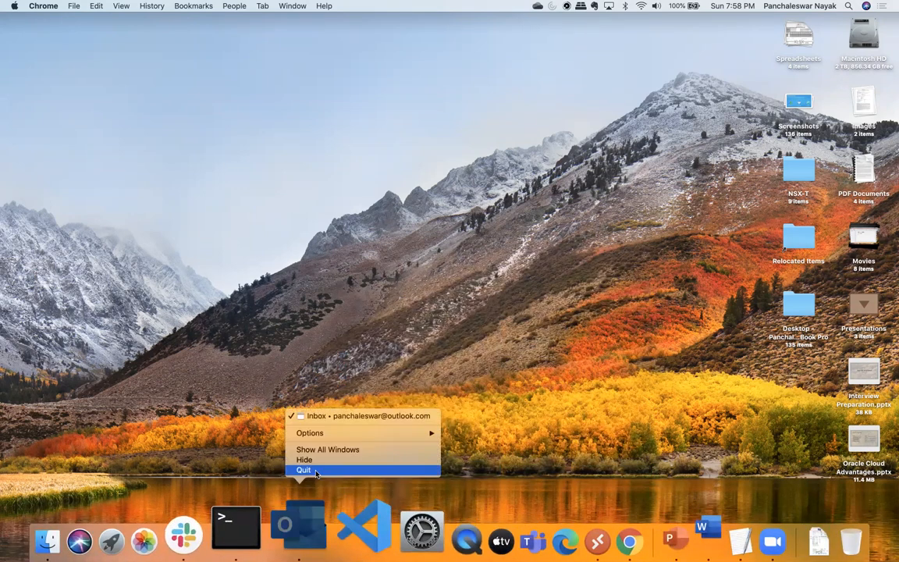
pyautogui.click(304, 470)
pyautogui.rightClick(245, 536)
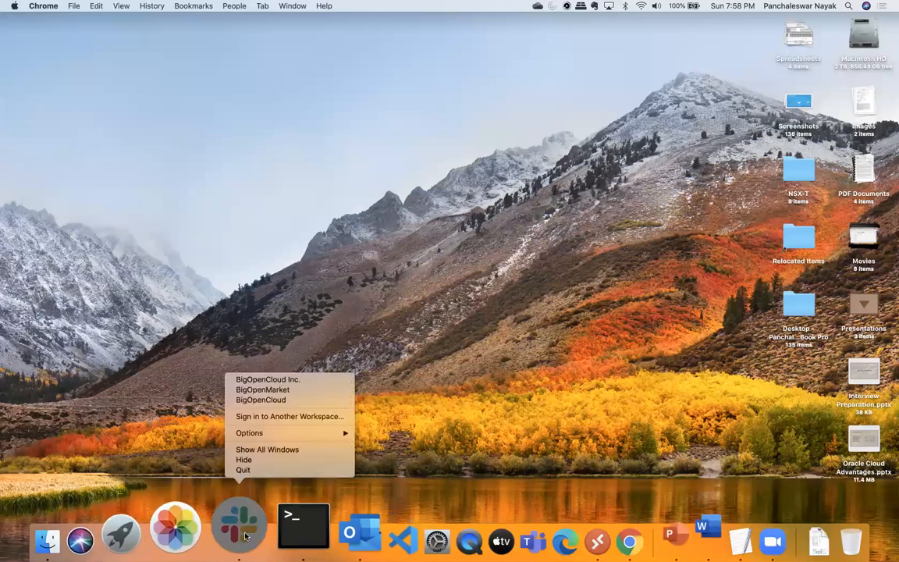
pyautogui.click(250, 469)
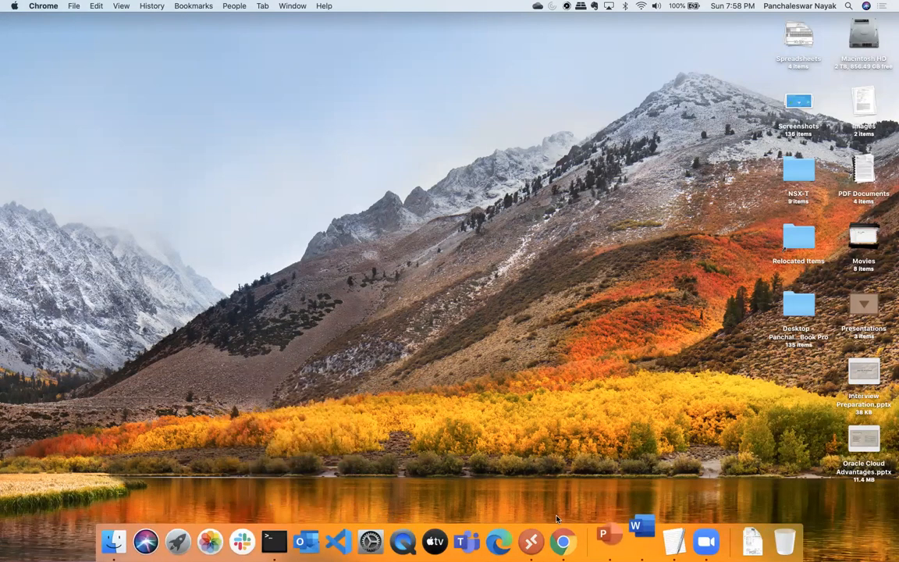
# Cancel the save prompts for the PowerPoint deck and Word document, then return to the bare desktop
pyautogui.click(605, 532)
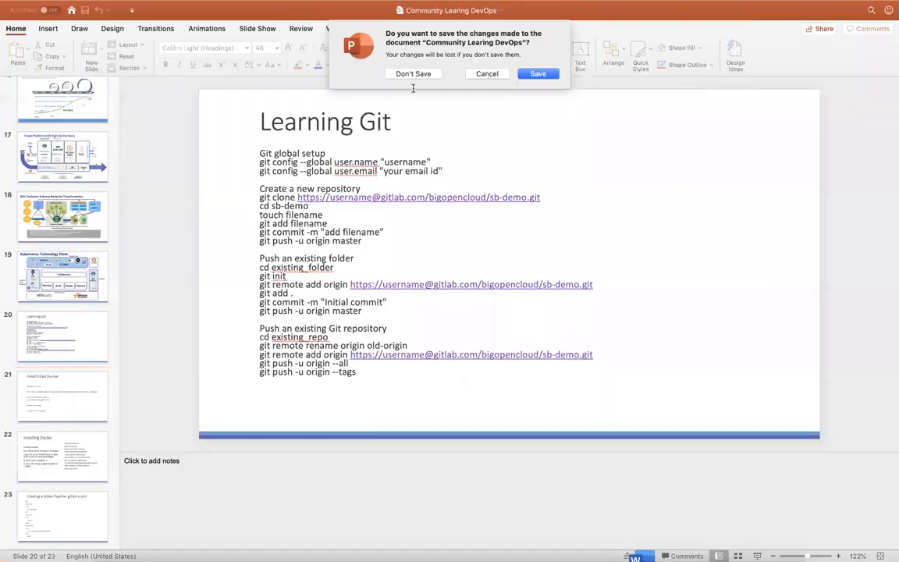
pyautogui.click(485, 74)
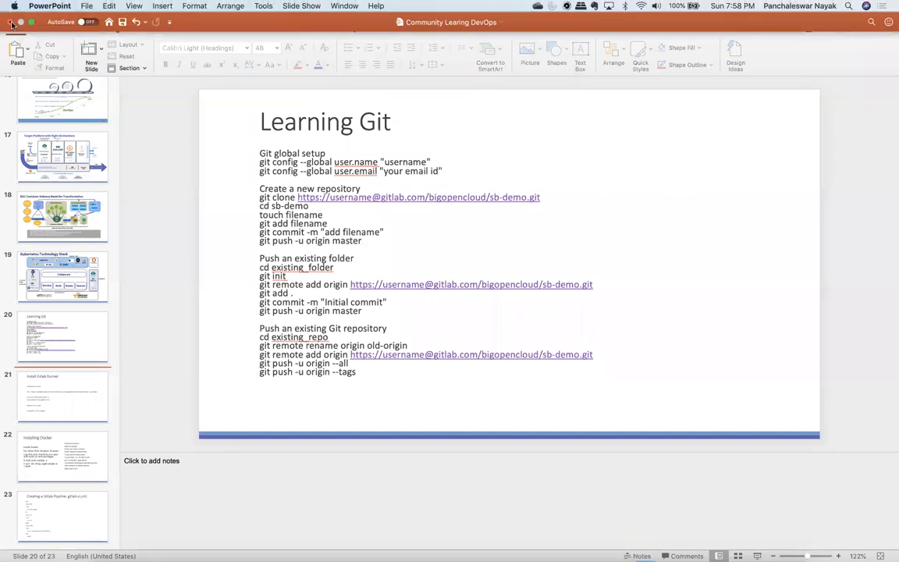
pyautogui.hotkey('ctrl', 'Up')
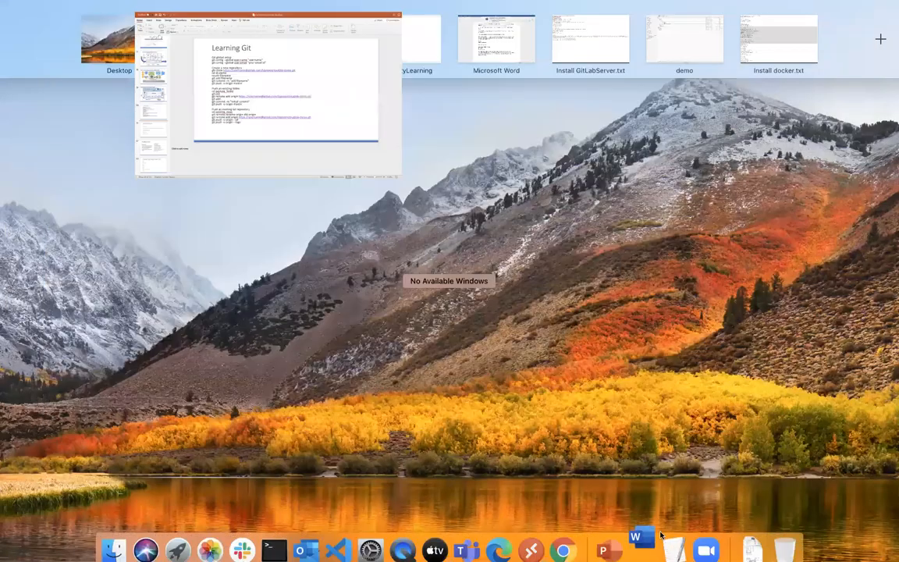
pyautogui.click(643, 537)
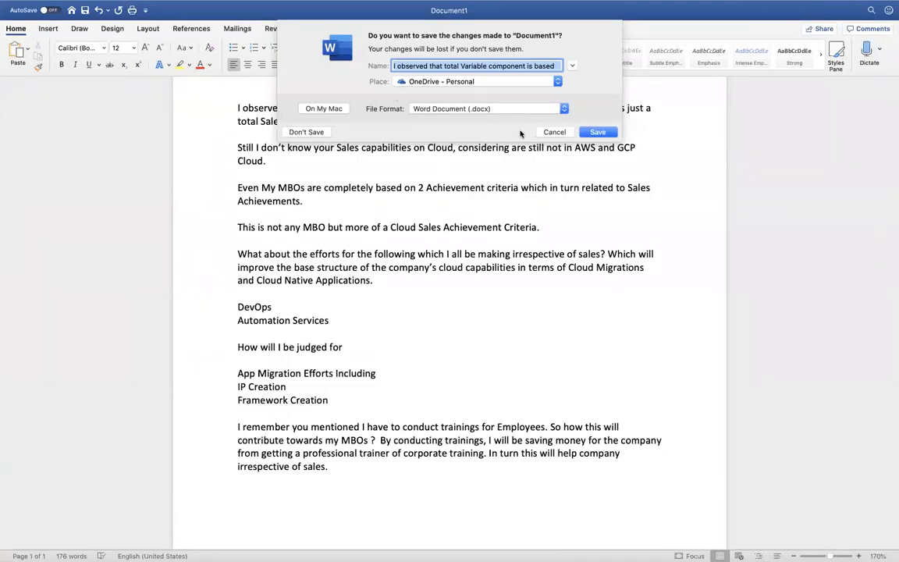
pyautogui.click(554, 132)
pyautogui.hotkey('ctrl', 'Up')
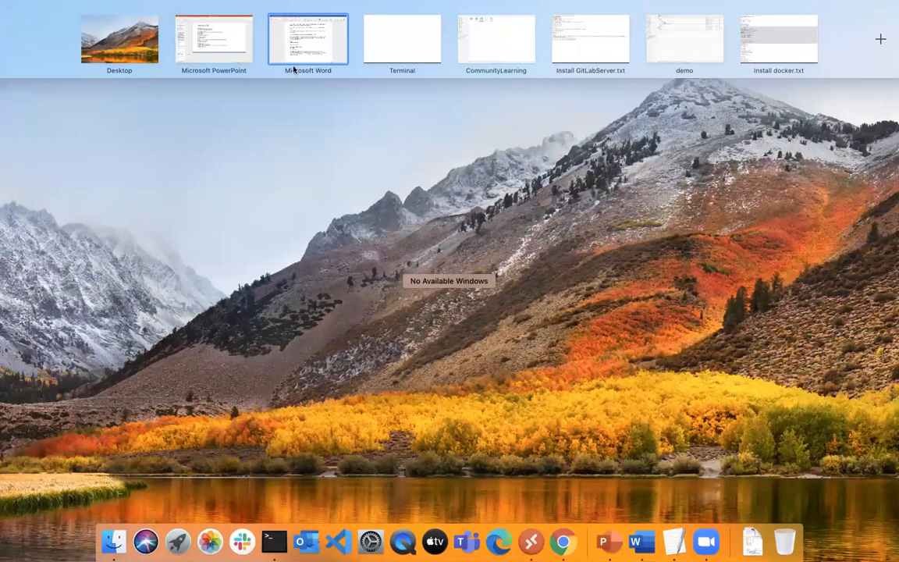
pyautogui.click(336, 286)
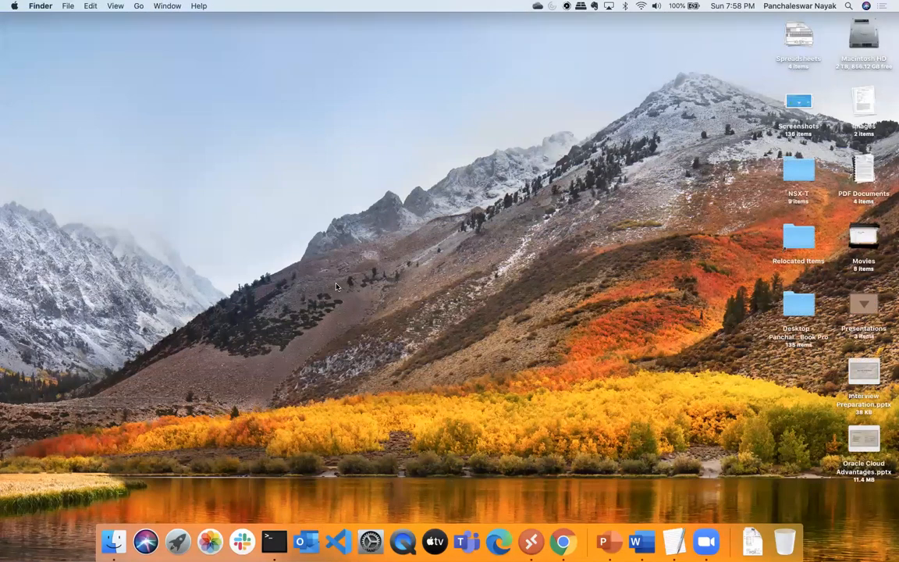